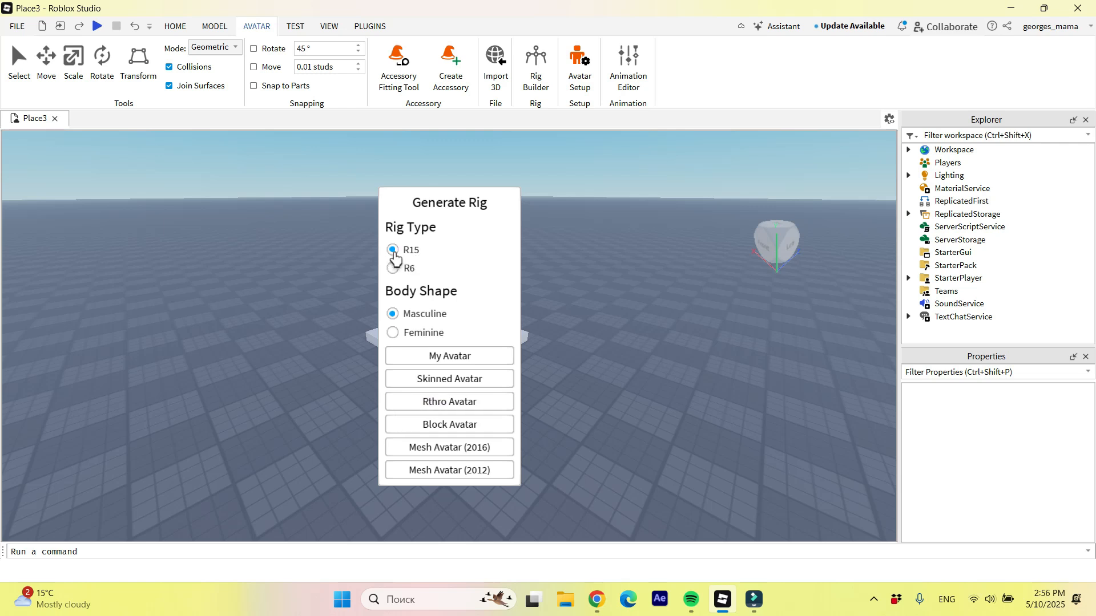
Generate an R15 rig with the Feminine body shape from My Avatar
click(393, 332)
click(463, 362)
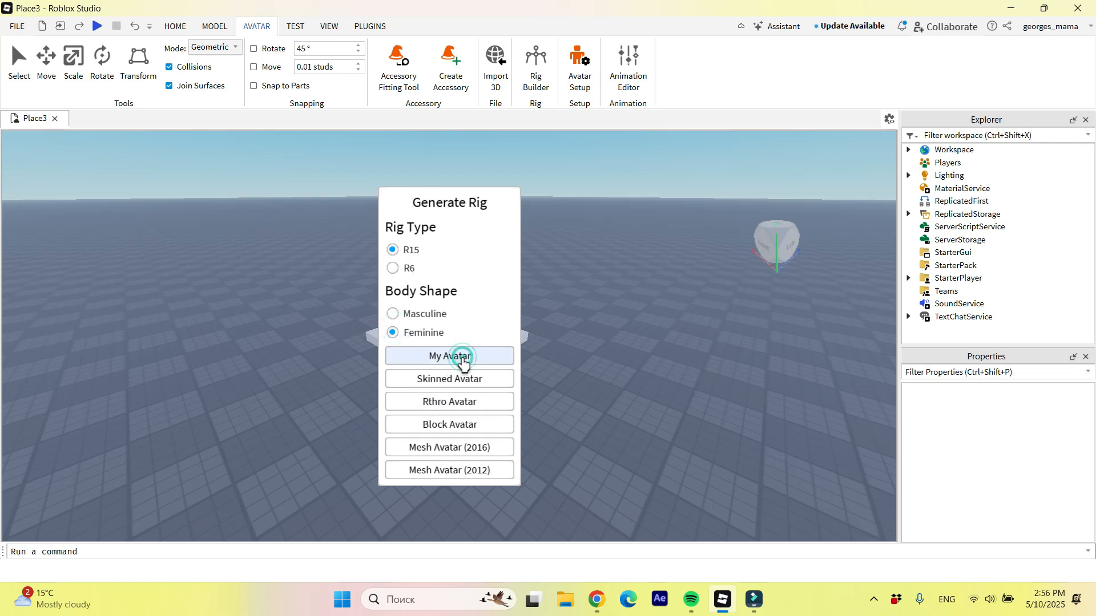
Move the rig about 12.5 studs off the spawn pad and rotate it to face the view
click(46, 57)
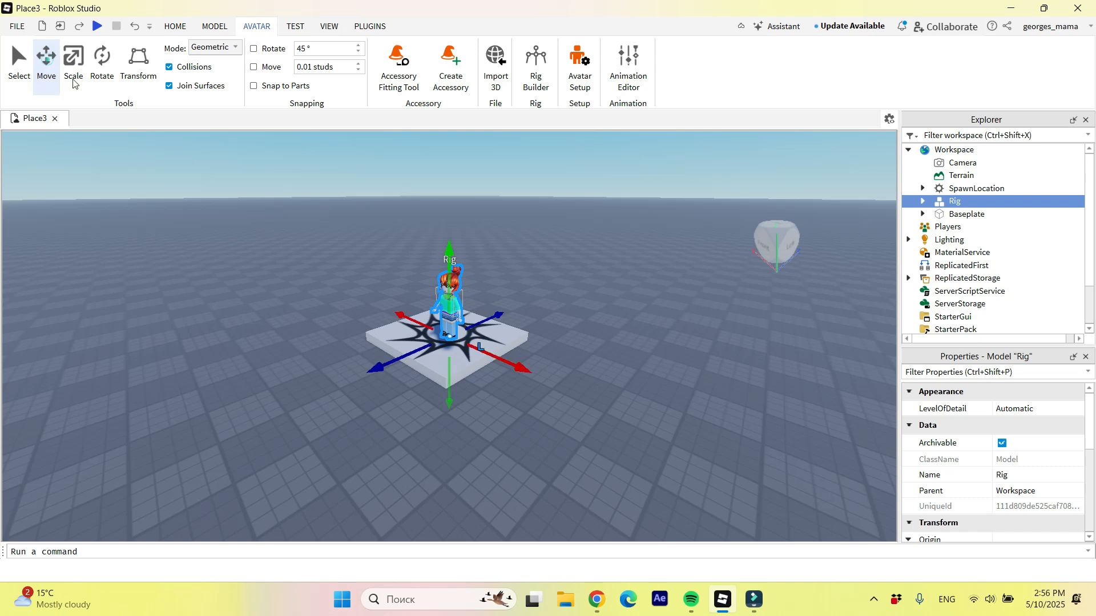
drag(376, 374, 172, 403)
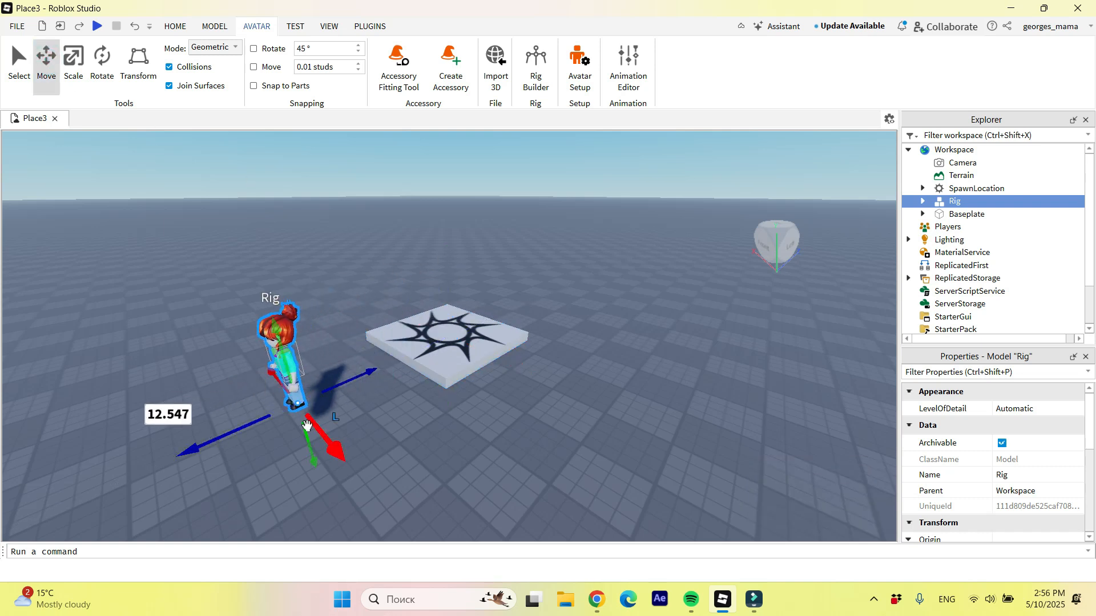
click(98, 64)
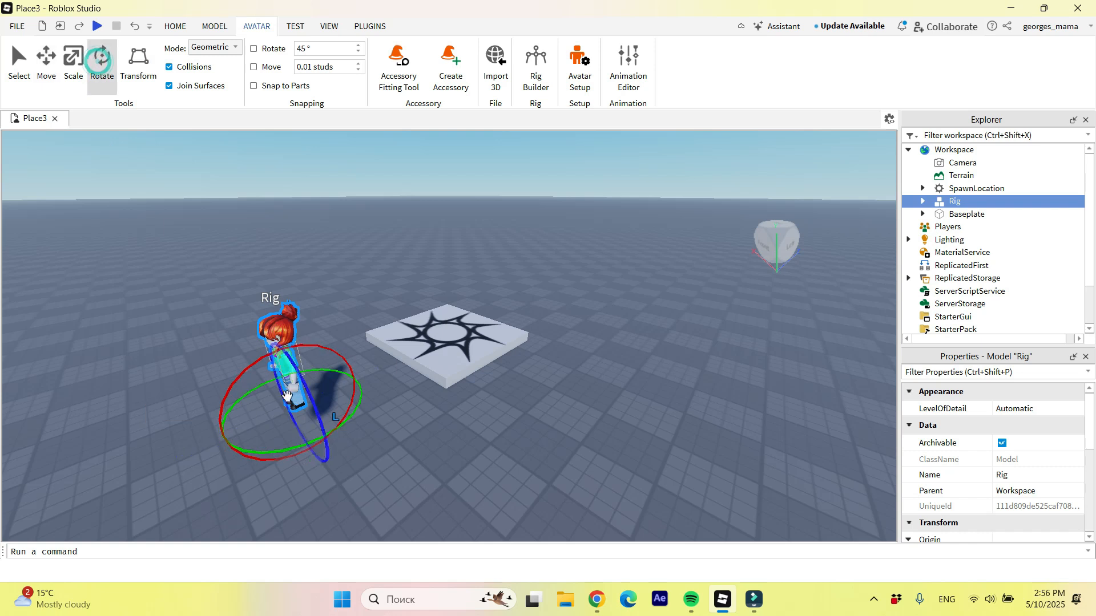
drag(316, 444, 374, 421)
Move the spawn pad far back, well away from the rig
click(447, 342)
click(458, 374)
click(44, 59)
drag(502, 315, 695, 264)
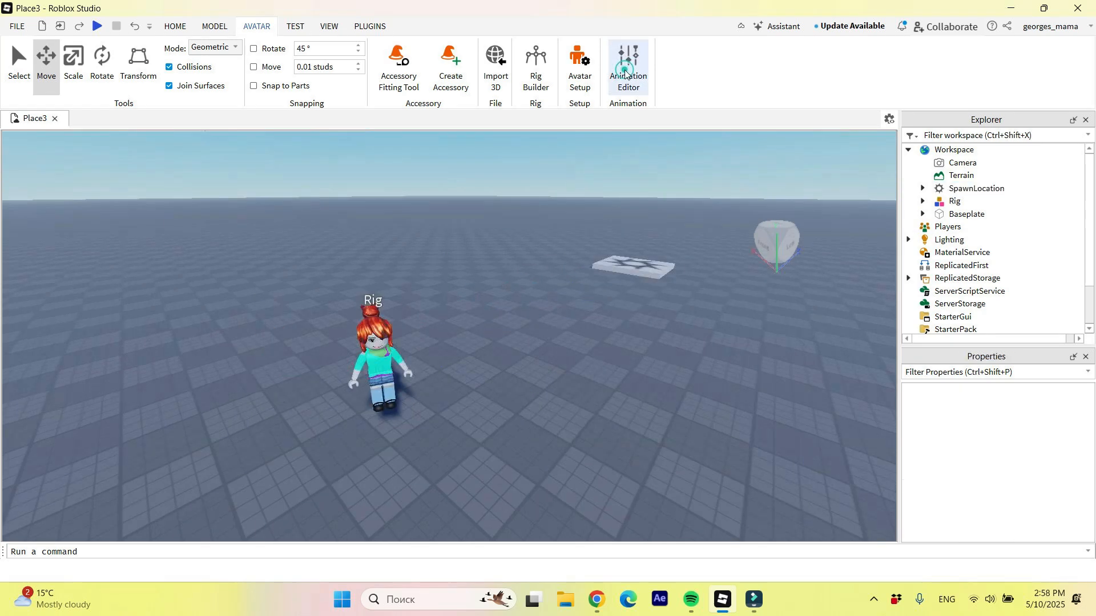
Open the Animation Editor and load the rig into it for a new animation
click(625, 72)
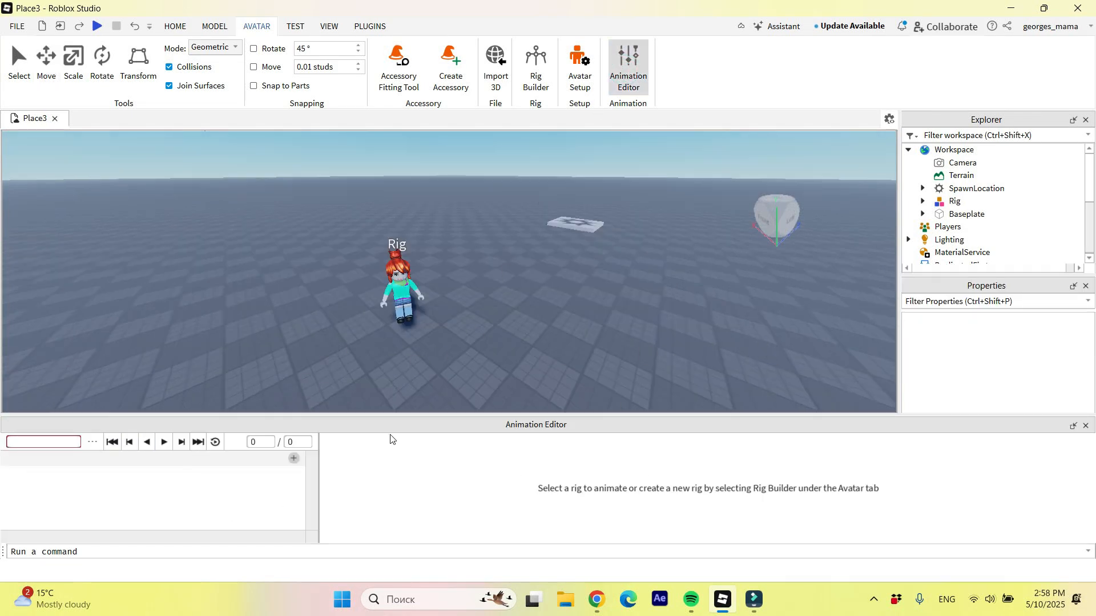
scroll(423, 286, up, 5)
scroll(421, 286, down, 5)
click(405, 311)
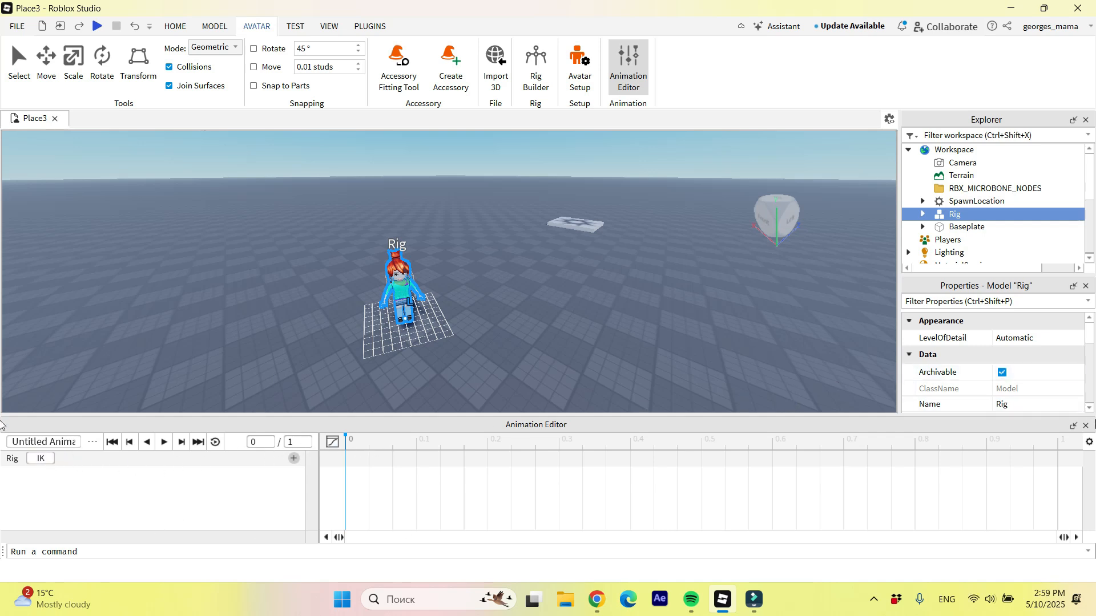
Set the animation's timeline length to 3 seconds
click(296, 441)
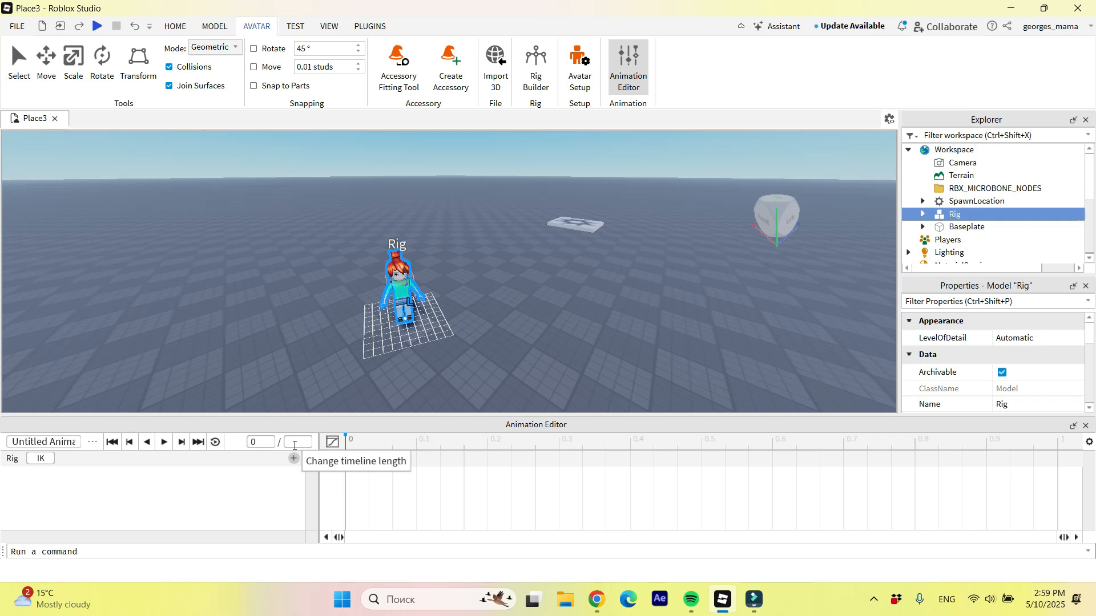
key(Return)
click(274, 482)
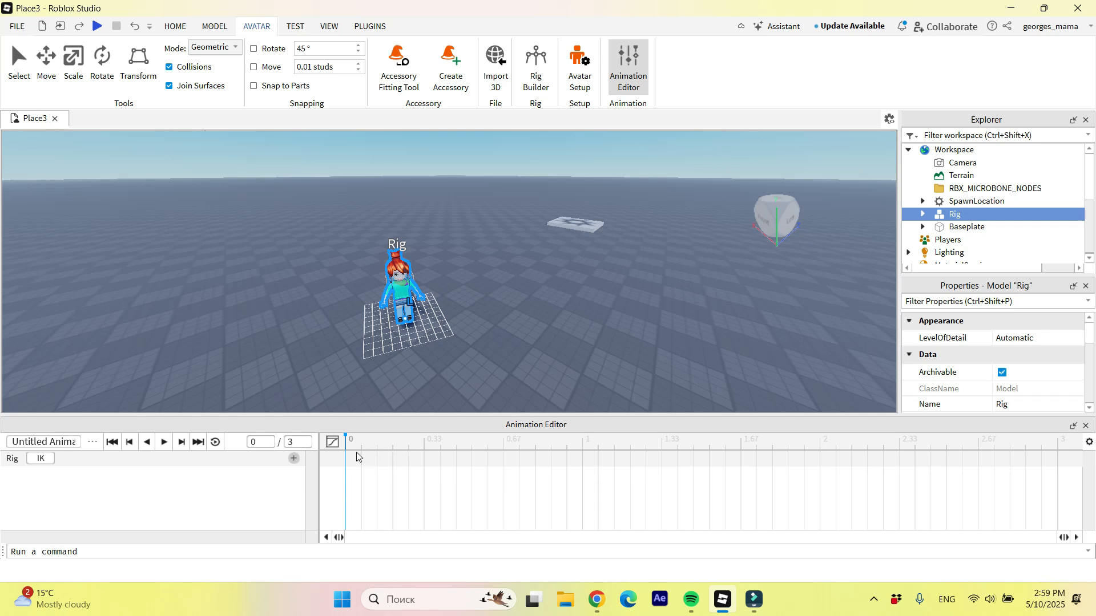
Keyframe the UpperTorso turned sideways at 0 seconds and turned further at about 0.13 seconds
drag(347, 438, 313, 458)
click(102, 66)
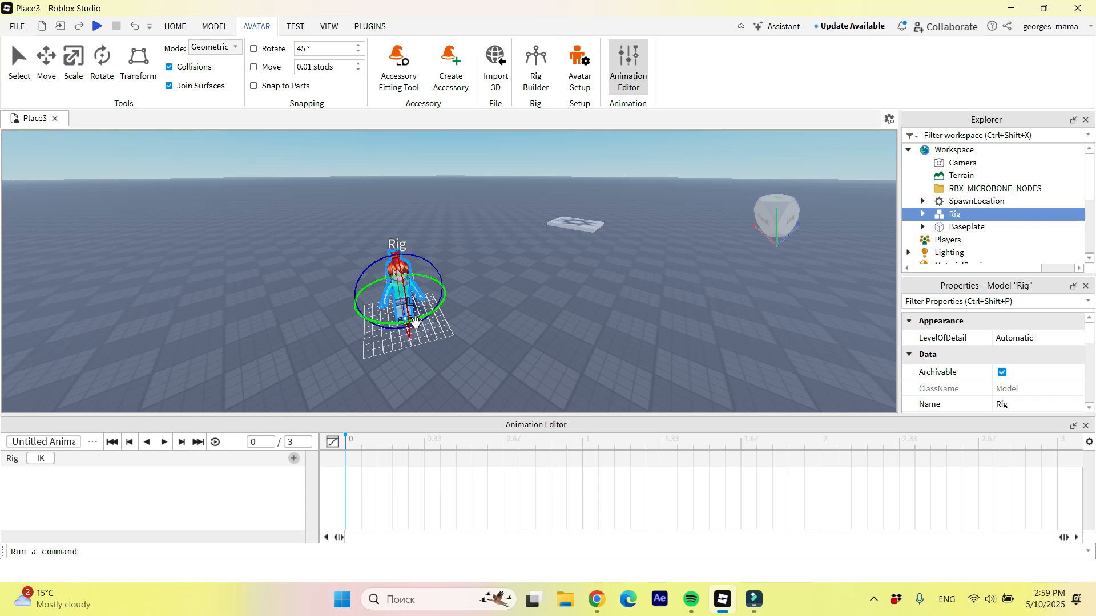
drag(415, 322, 394, 326)
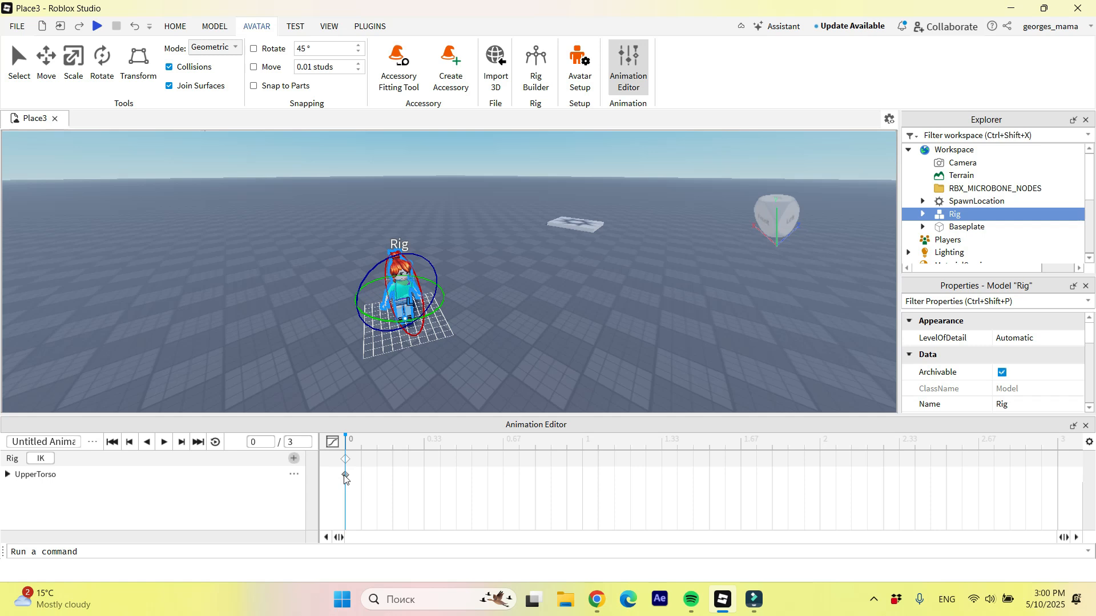
drag(347, 435, 364, 438)
drag(364, 439, 382, 439)
mouse_move(416, 316)
mouse_down()
mouse_move(376, 323)
mouse_move(403, 325)
mouse_up()
Keyframe the RightUpperArm rotated in towards the body at 0.27 seconds and rotated further at 0.4 seconds
drag(379, 439, 407, 439)
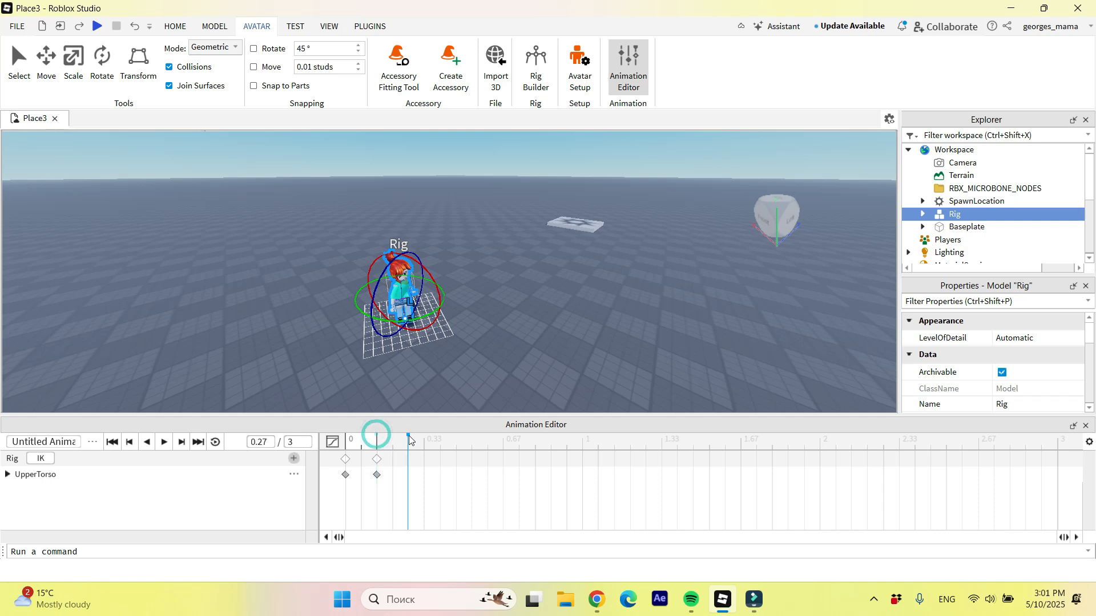
click(19, 57)
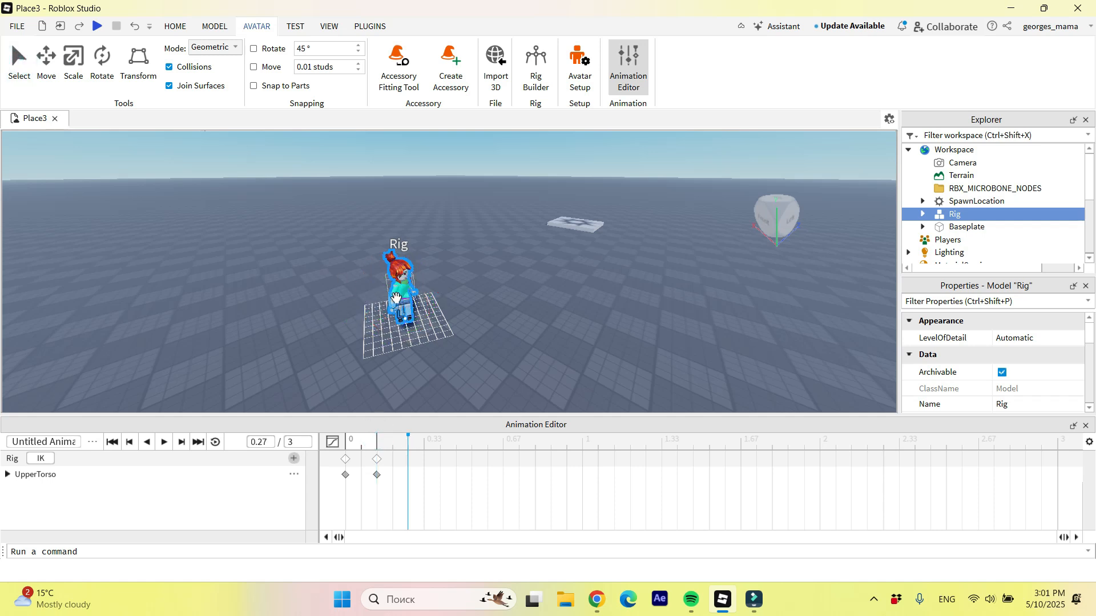
scroll(392, 305, up, 5)
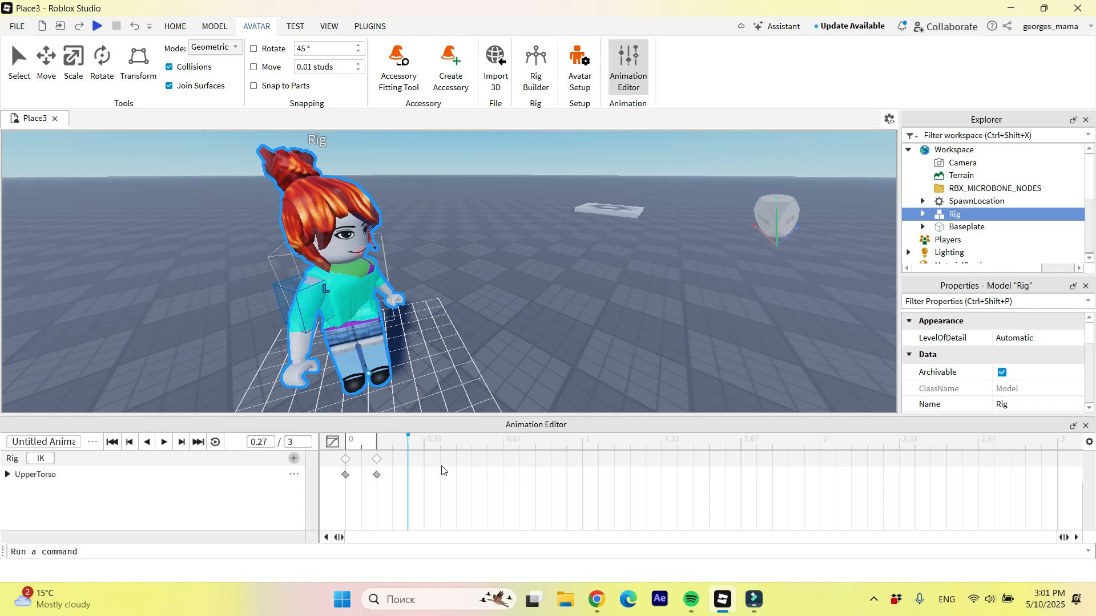
click(102, 56)
click(301, 309)
drag(298, 318, 323, 325)
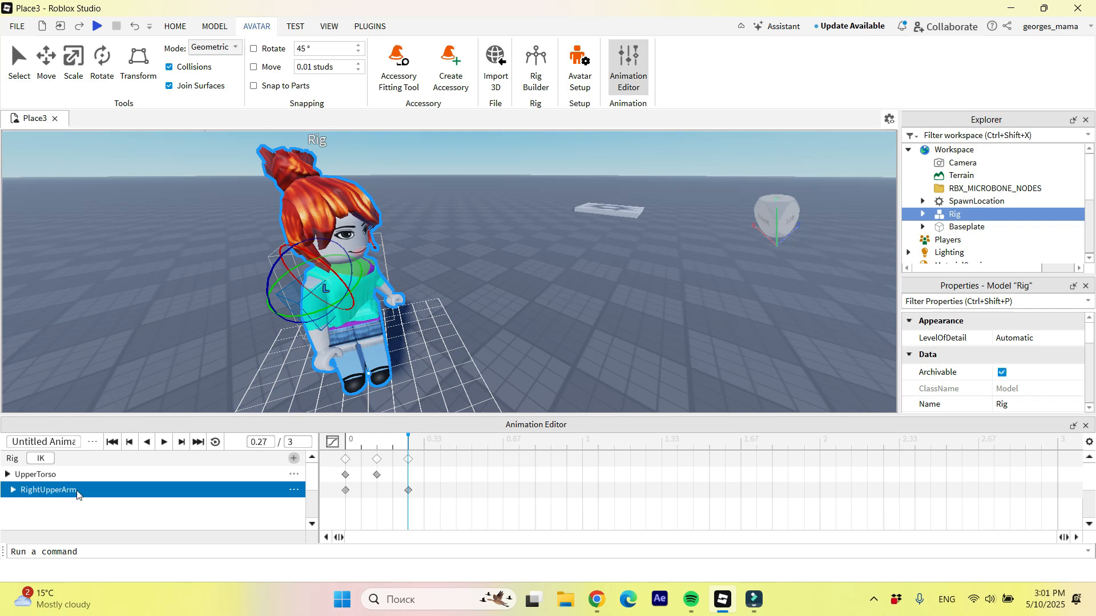
drag(408, 437, 439, 437)
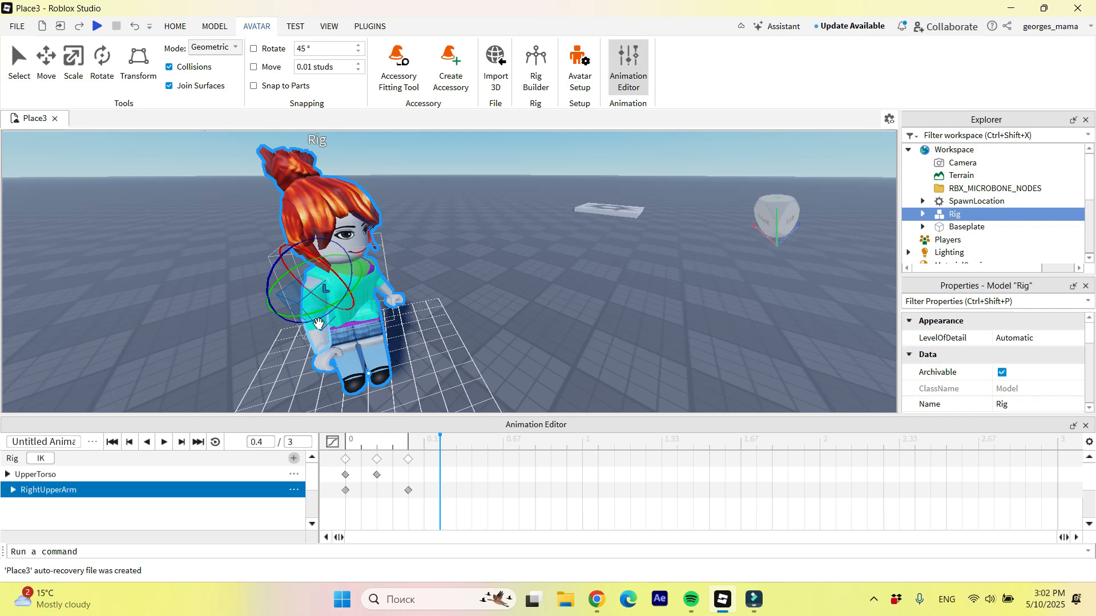
drag(284, 323, 345, 306)
Keyframe a rotation of the RightHand at 0.53 seconds
drag(440, 435, 472, 437)
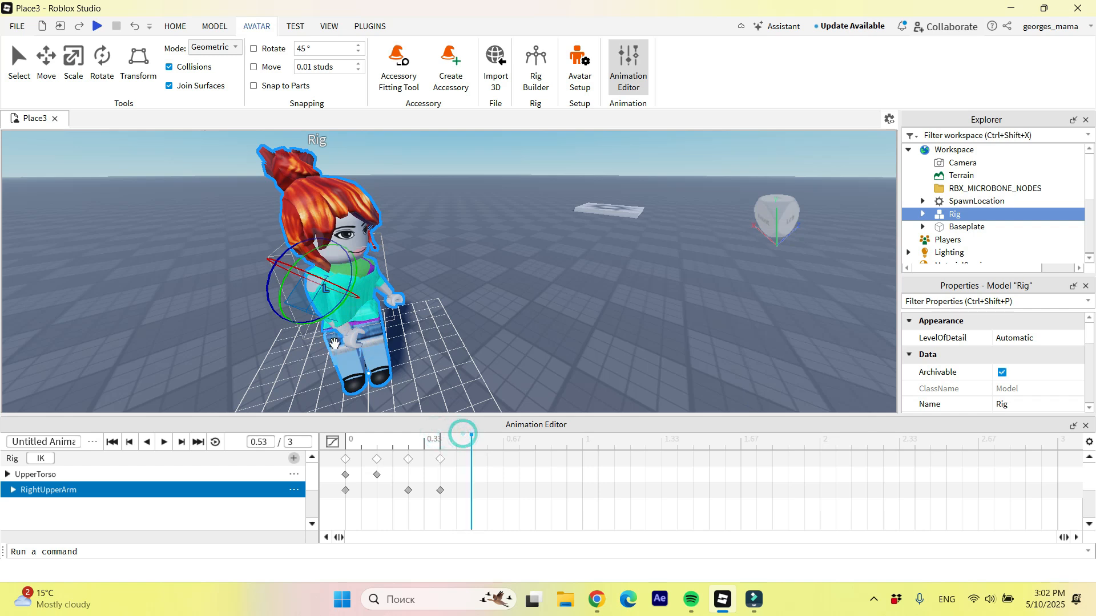
click(356, 346)
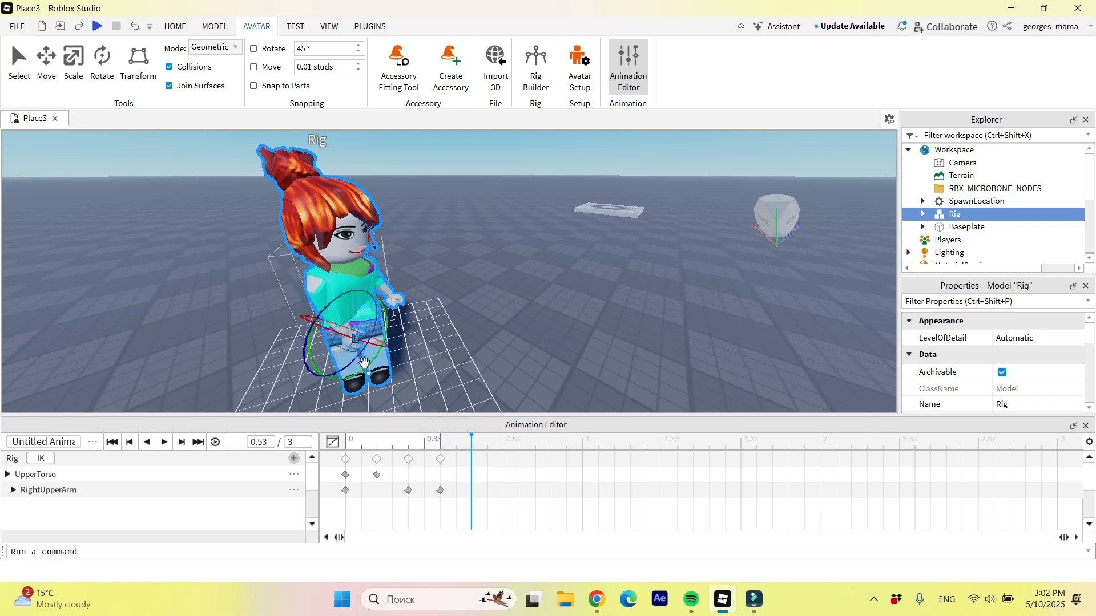
click(360, 377)
click(19, 60)
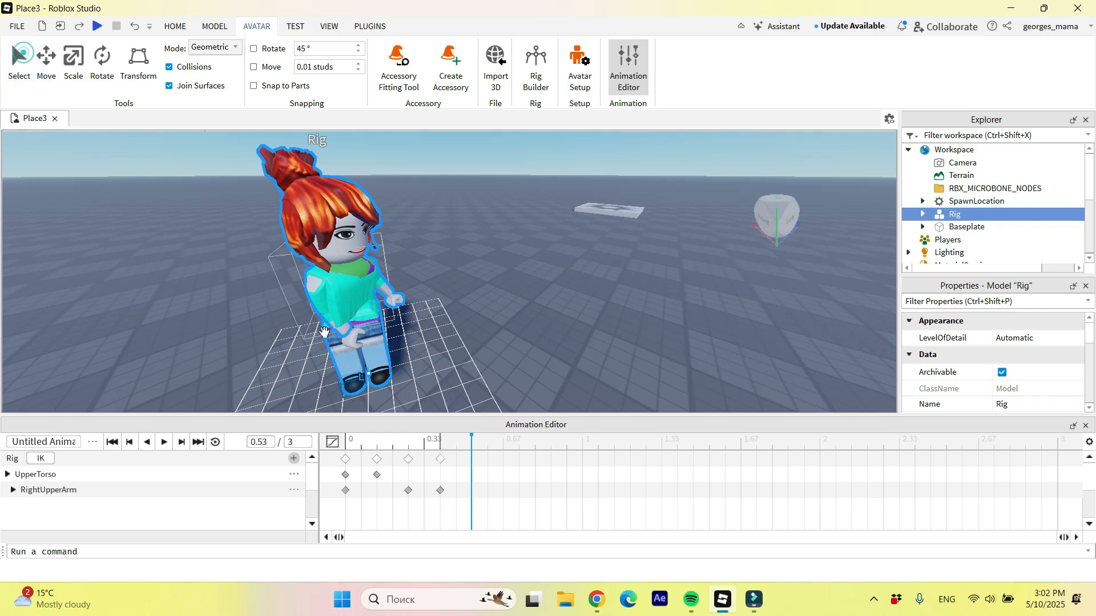
key(ctrl+4)
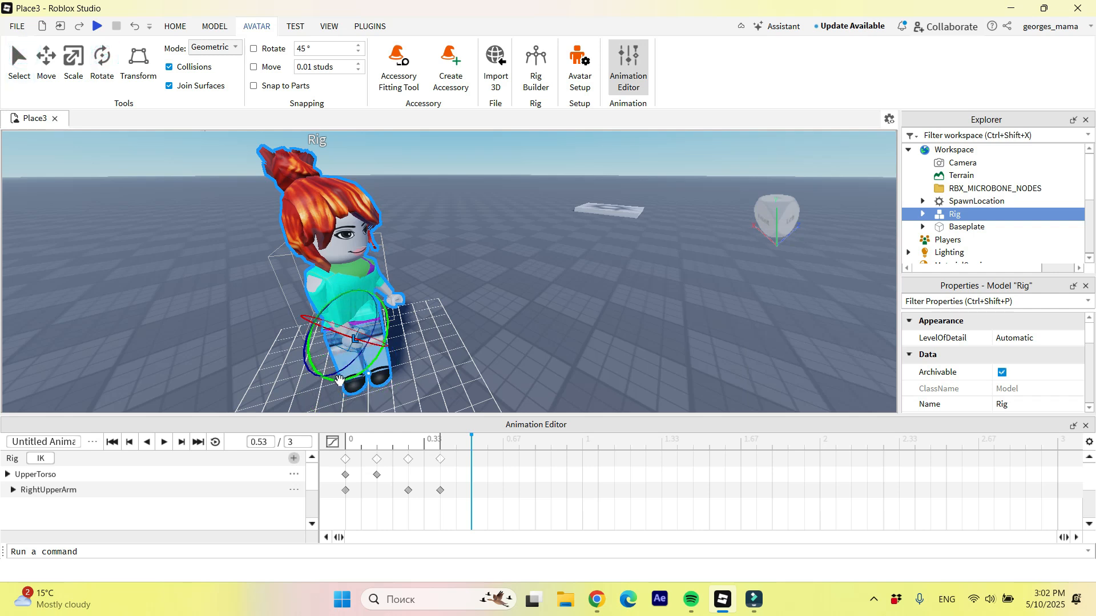
drag(332, 378, 337, 452)
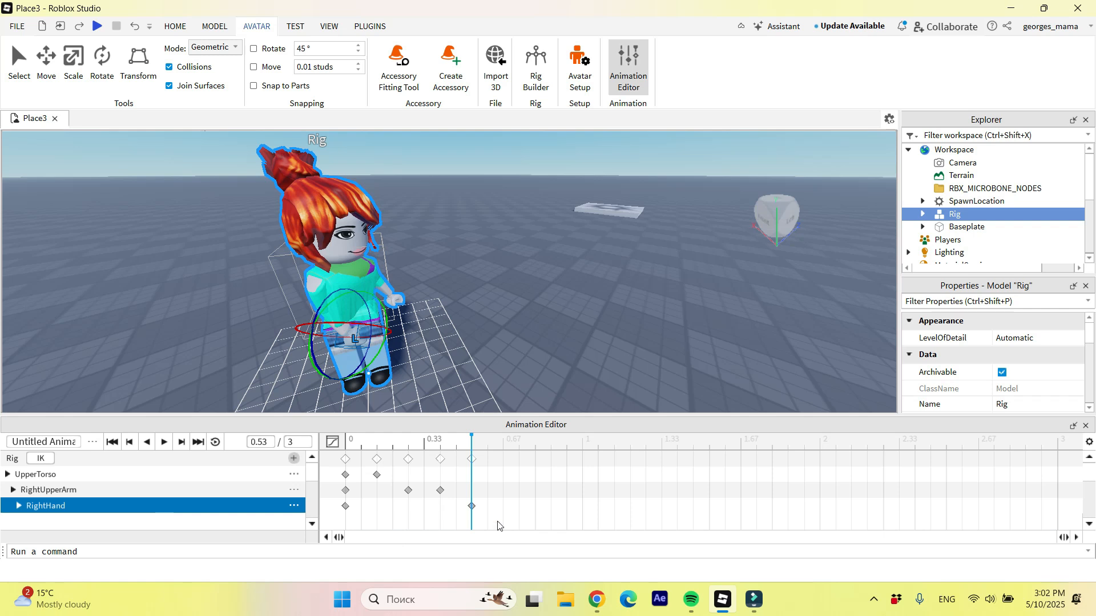
Keyframe the LowerTorso rotated back towards the front at 0.67 seconds
drag(472, 437, 503, 438)
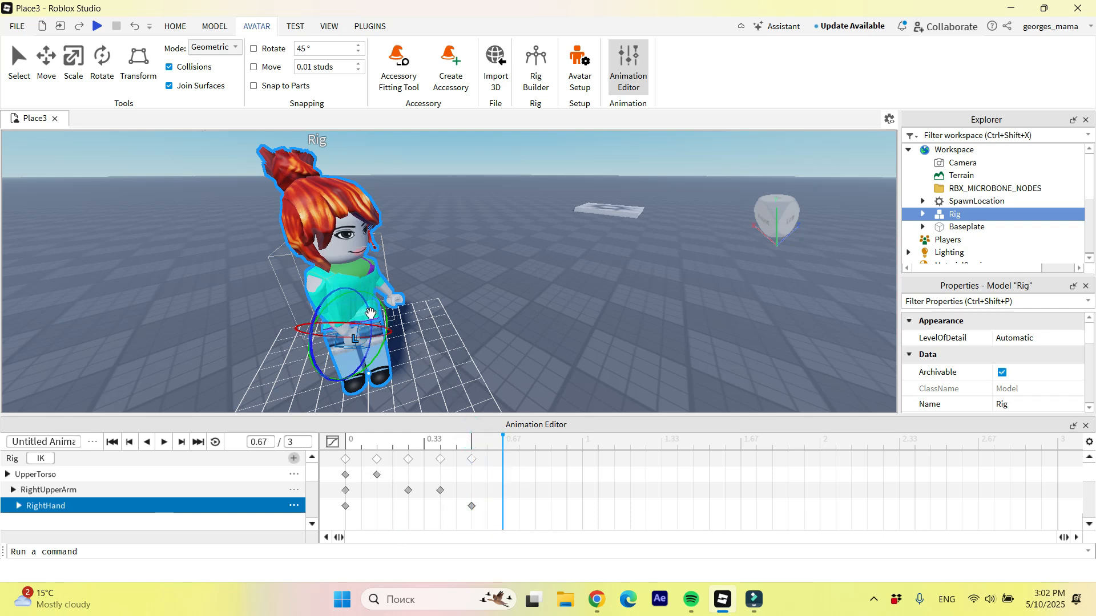
click(371, 311)
click(371, 319)
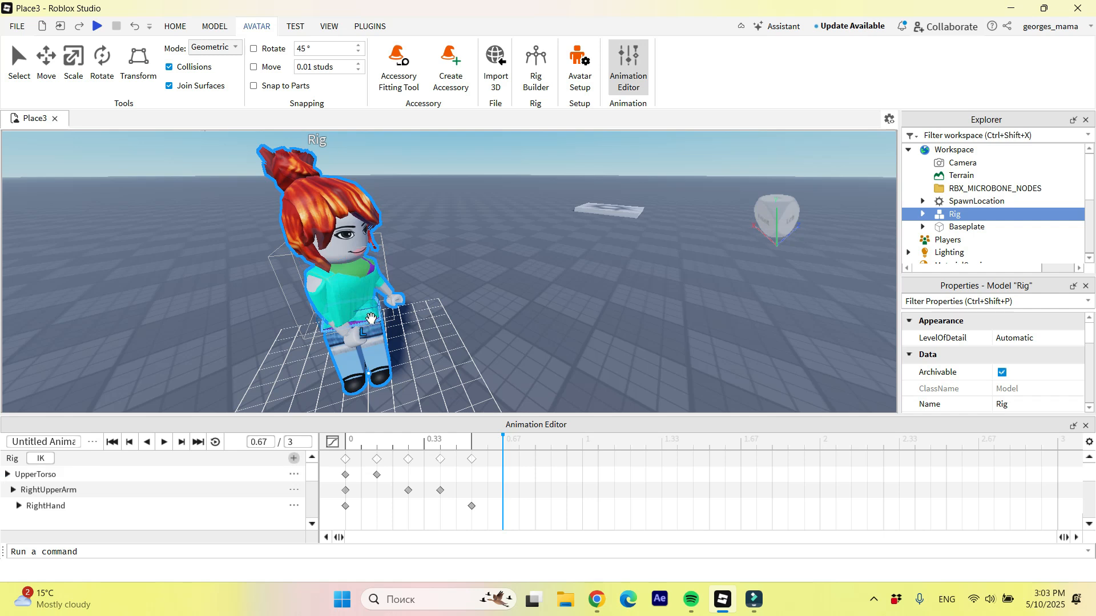
click(112, 69)
drag(394, 327, 374, 339)
Keyframe a slight rotation of the LeftFoot at 0.87 seconds
drag(504, 436, 552, 444)
click(357, 509)
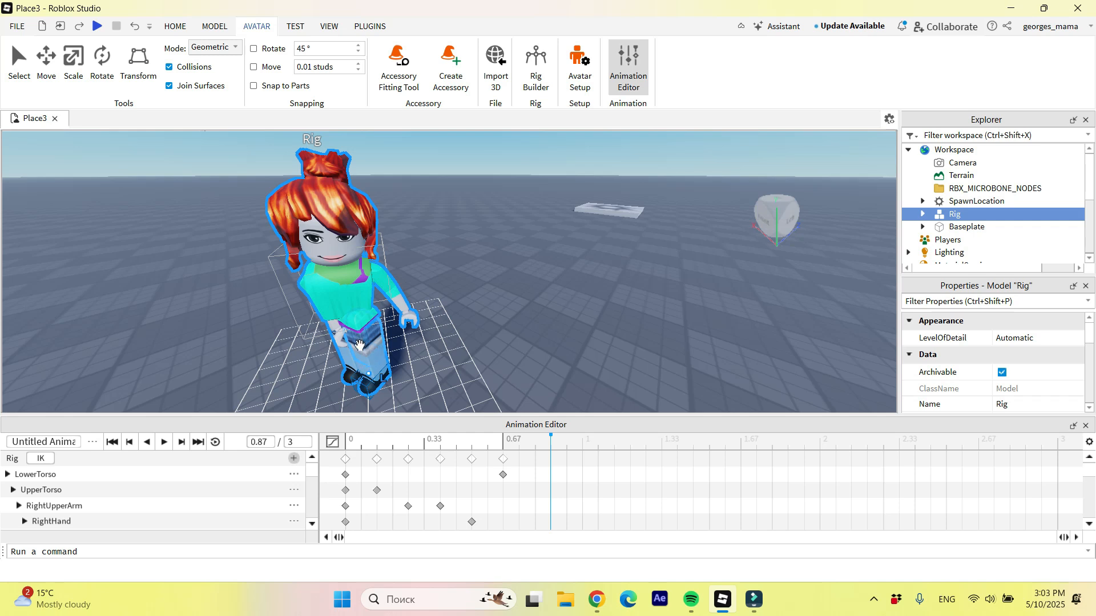
click(97, 59)
drag(415, 378, 423, 381)
Keyframe the LeftHand rotated inwards at 1.07 seconds
drag(550, 440, 602, 442)
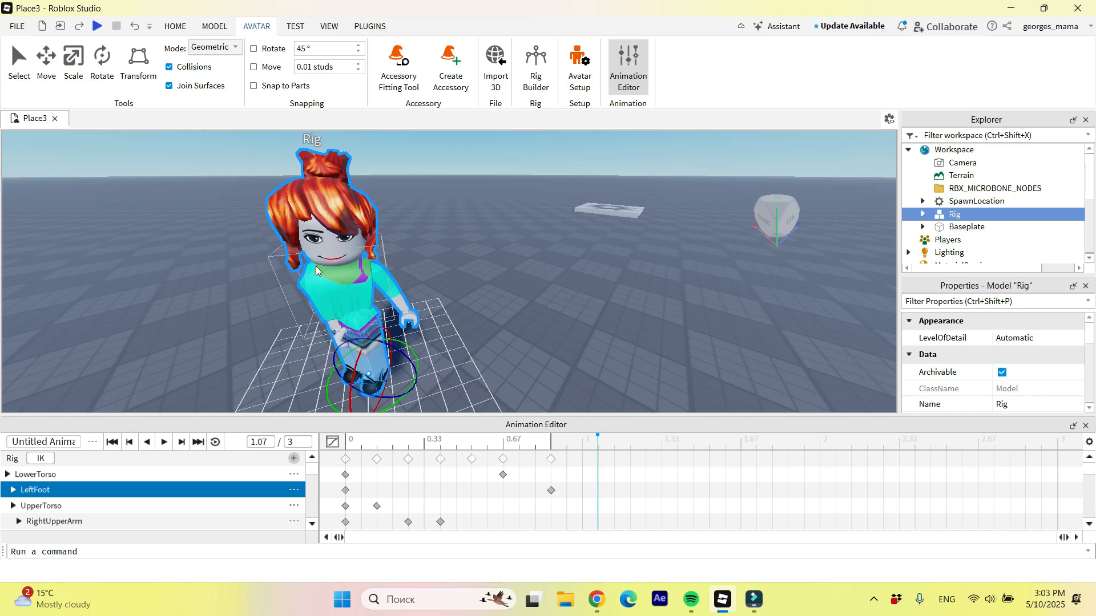
click(381, 313)
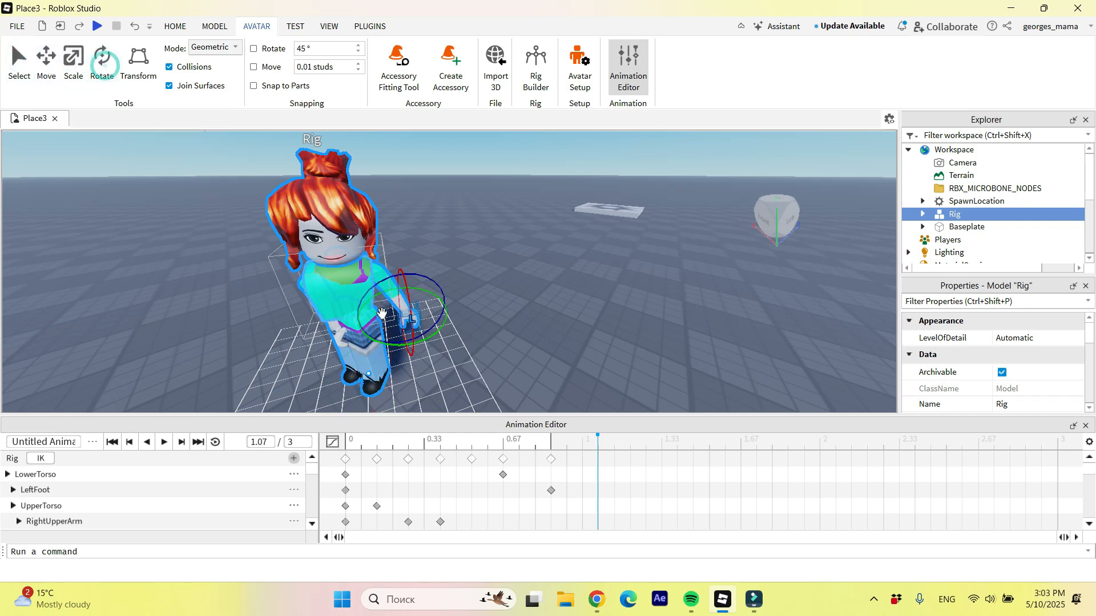
drag(410, 344, 378, 362)
Keyframe the LeftLowerArm rotated in towards the body at 1.33 seconds, leaving no body part selected
drag(598, 441, 661, 445)
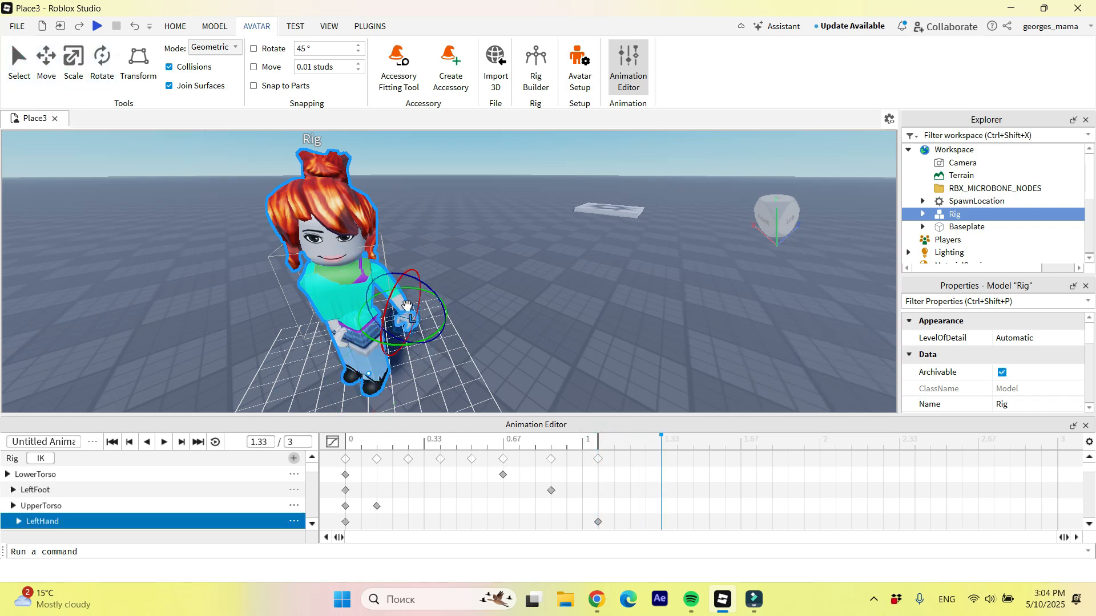
click(18, 60)
click(102, 60)
click(398, 298)
mouse_move(425, 291)
mouse_down()
mouse_move(429, 273)
mouse_move(432, 307)
mouse_up()
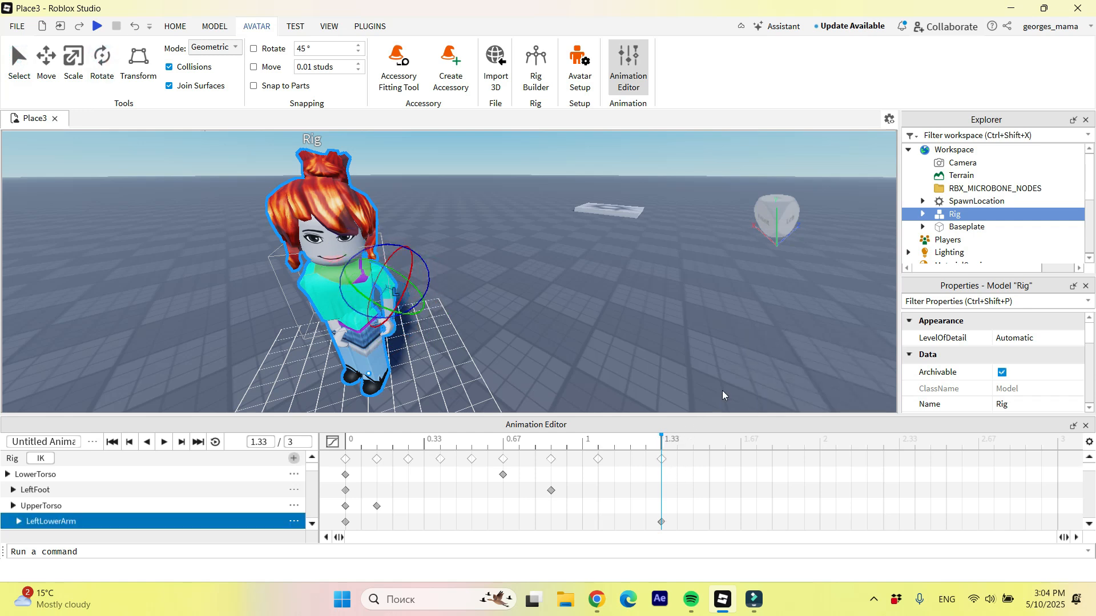
click(580, 352)
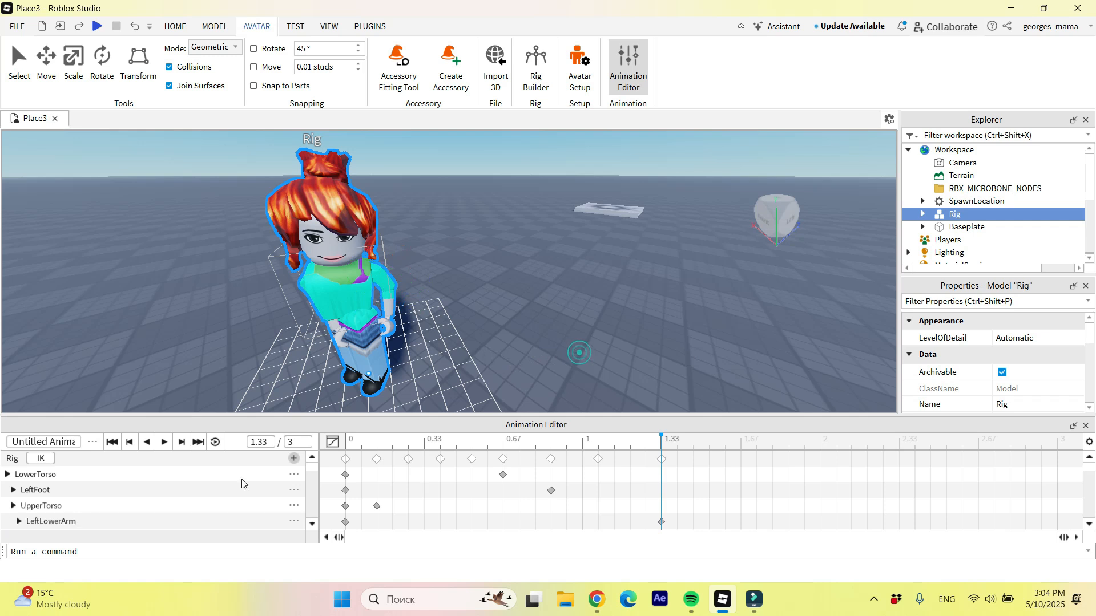
Preview the animation and save it as a new animation named "movements"
click(164, 443)
click(93, 443)
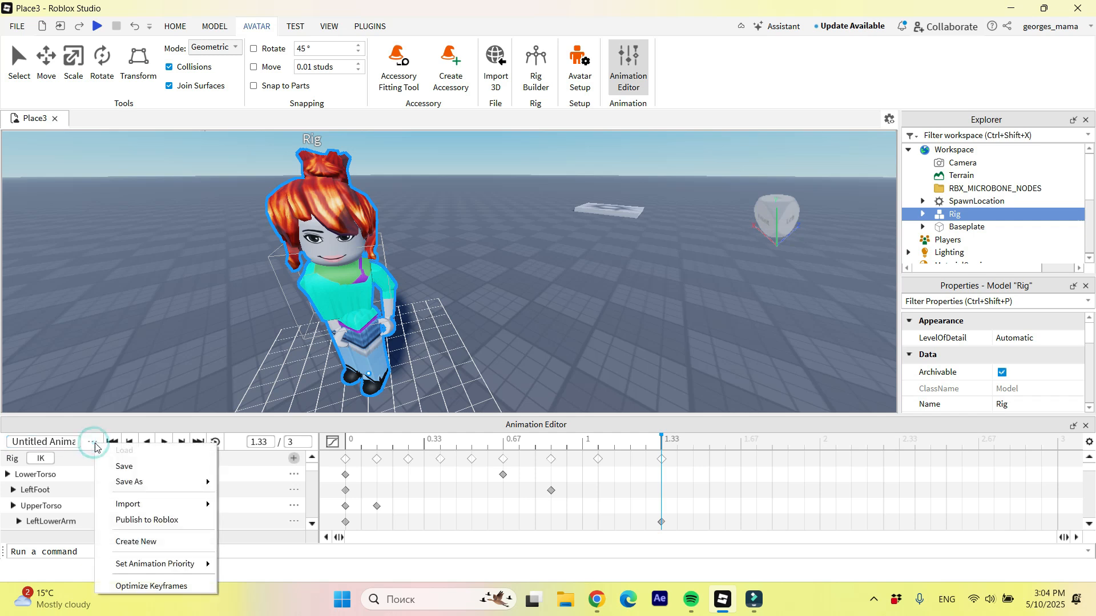
mouse_move(145, 484)
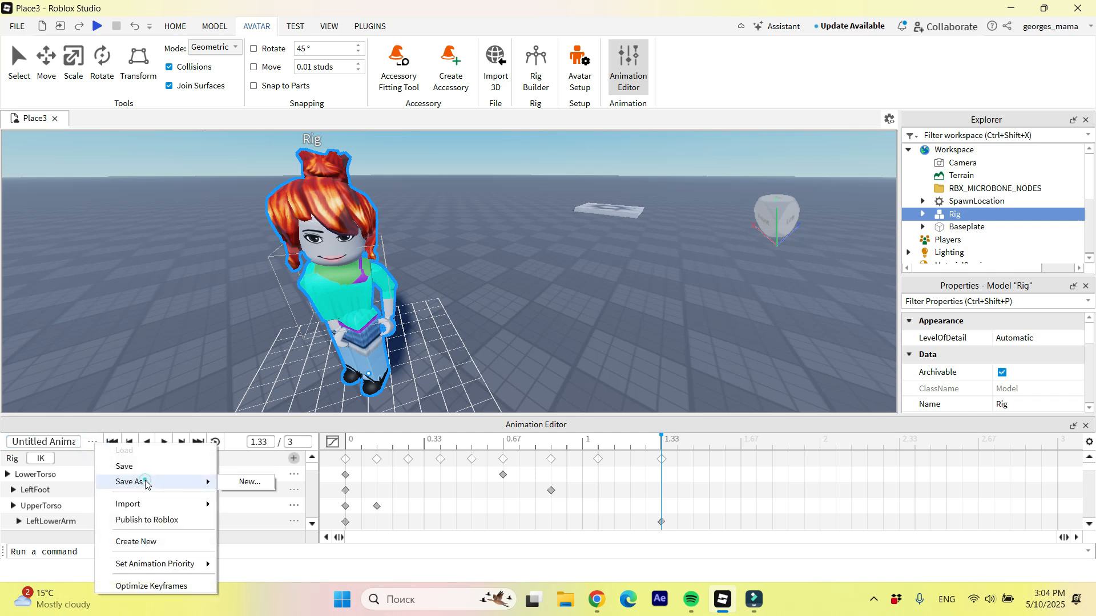
click(247, 482)
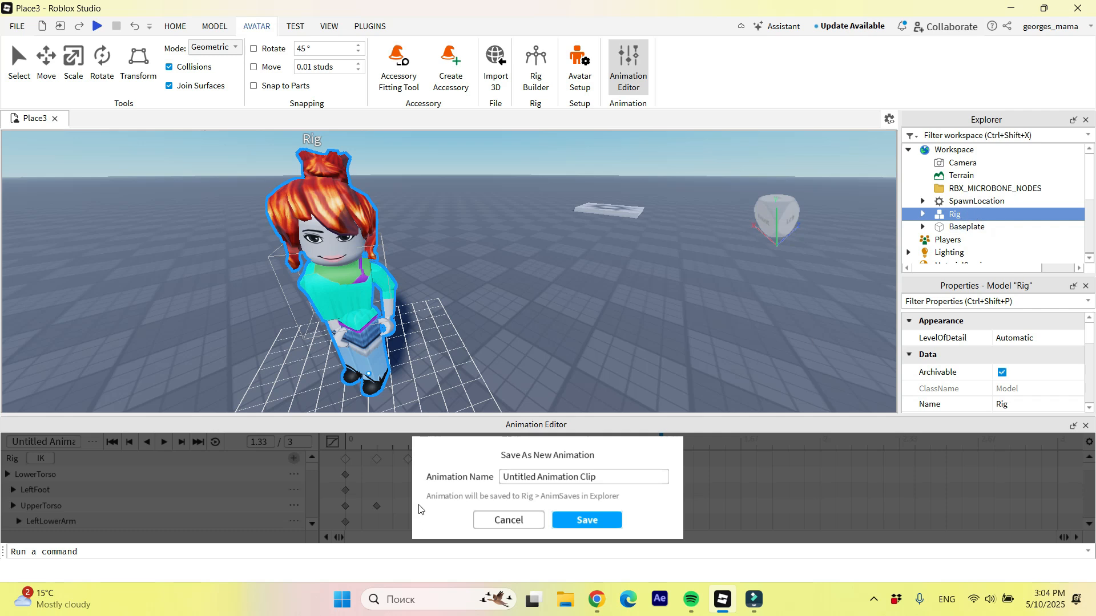
drag(582, 482, 498, 484)
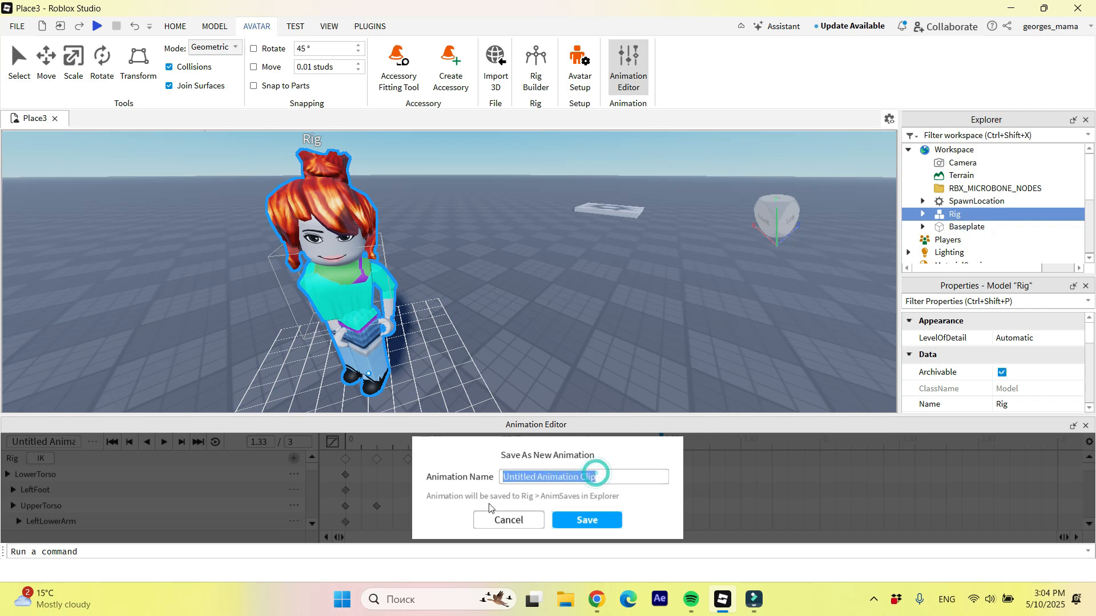
text(movements)
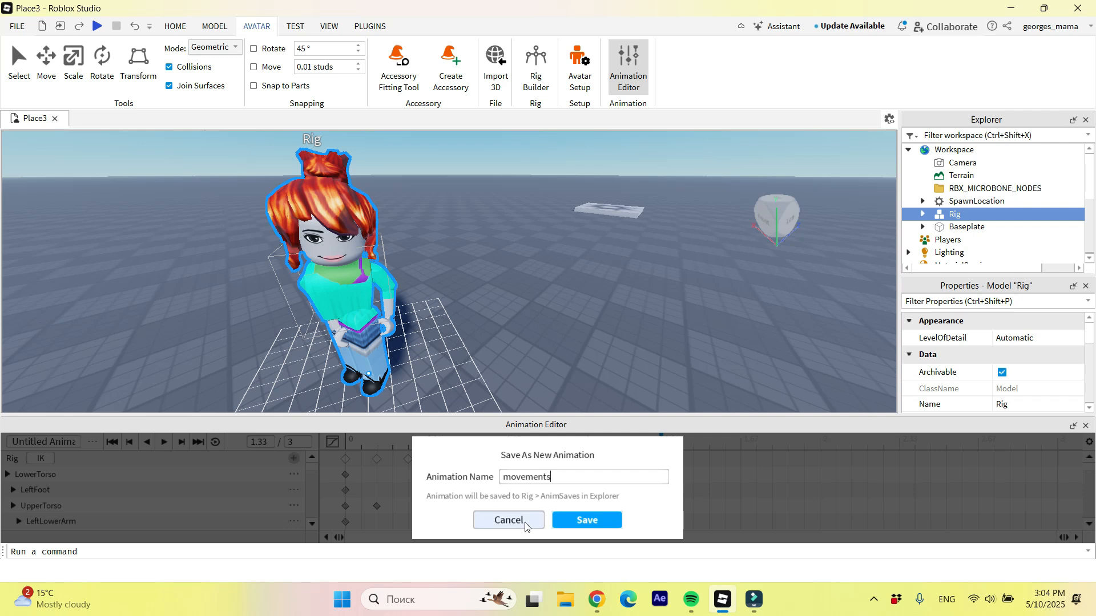
click(584, 519)
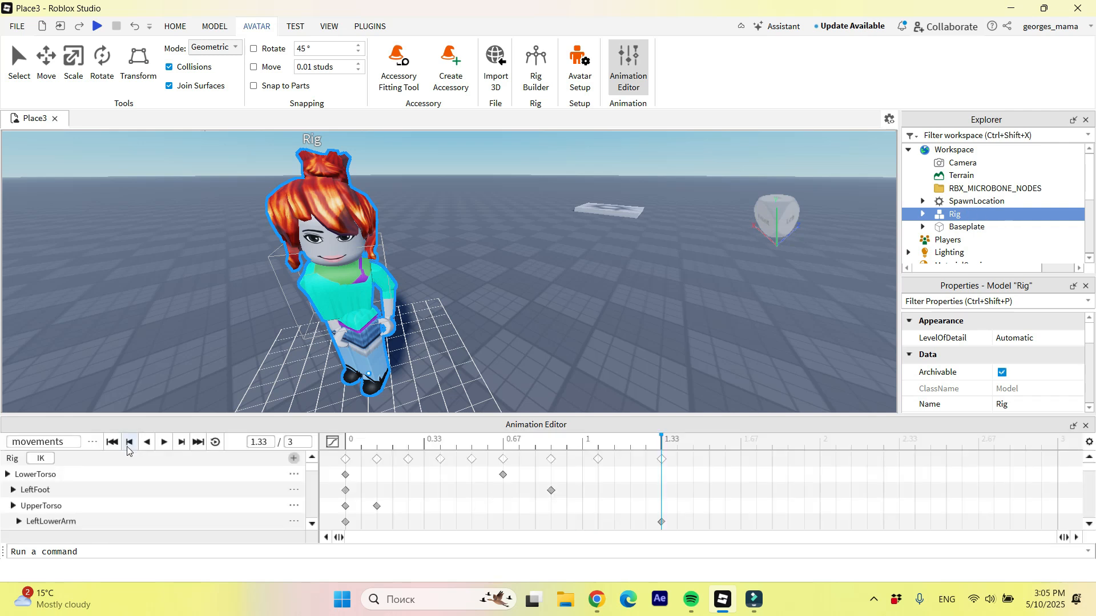
Create a new blank animation for the rig and load the saved "movements" animation back into the editor
click(93, 443)
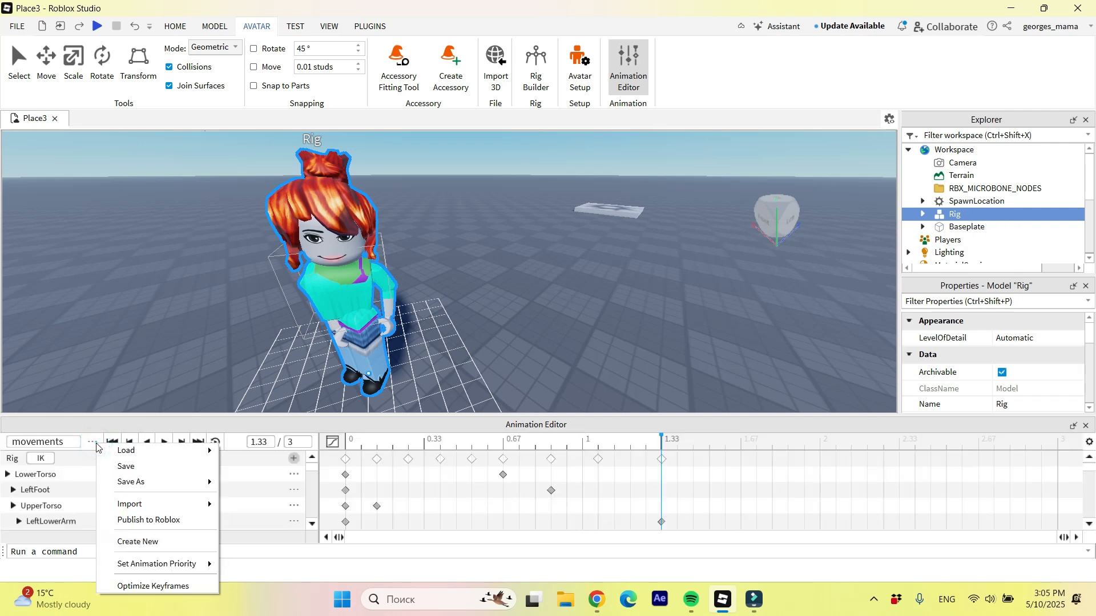
click(143, 543)
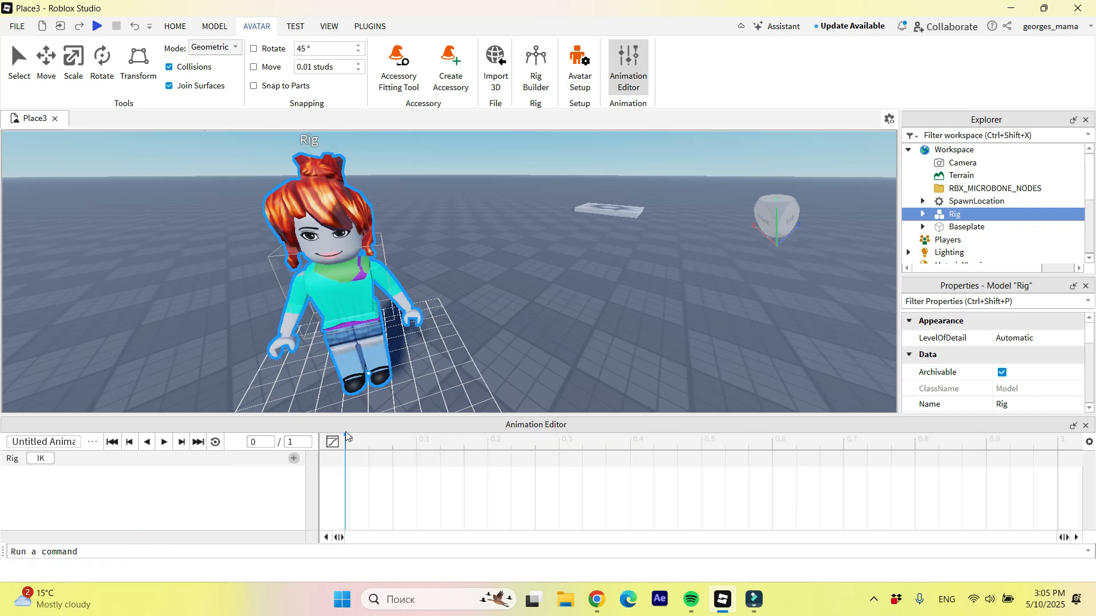
click(94, 442)
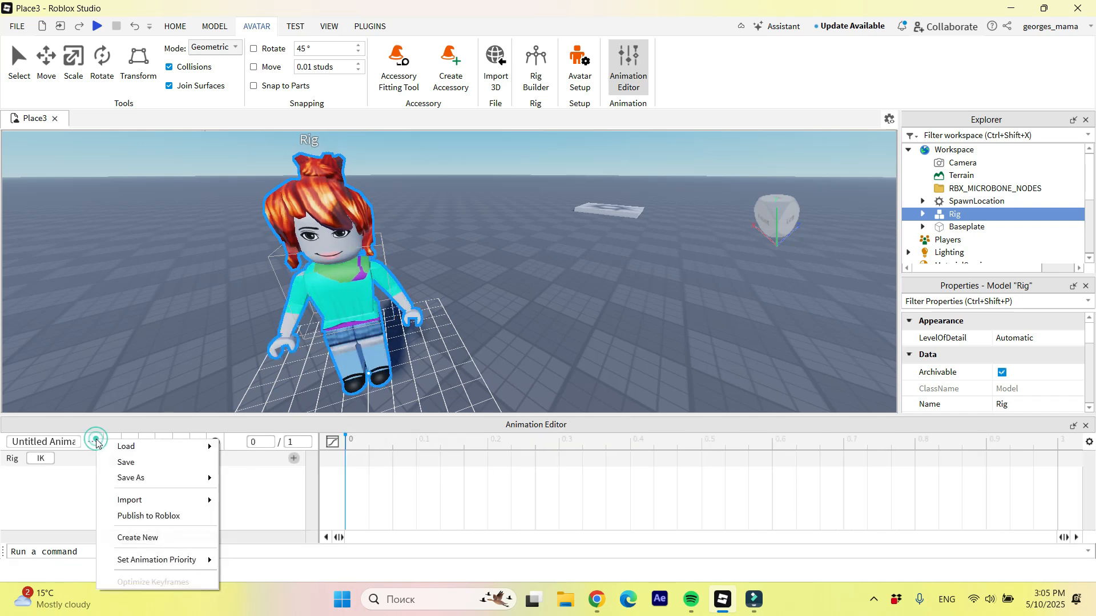
mouse_move(127, 453)
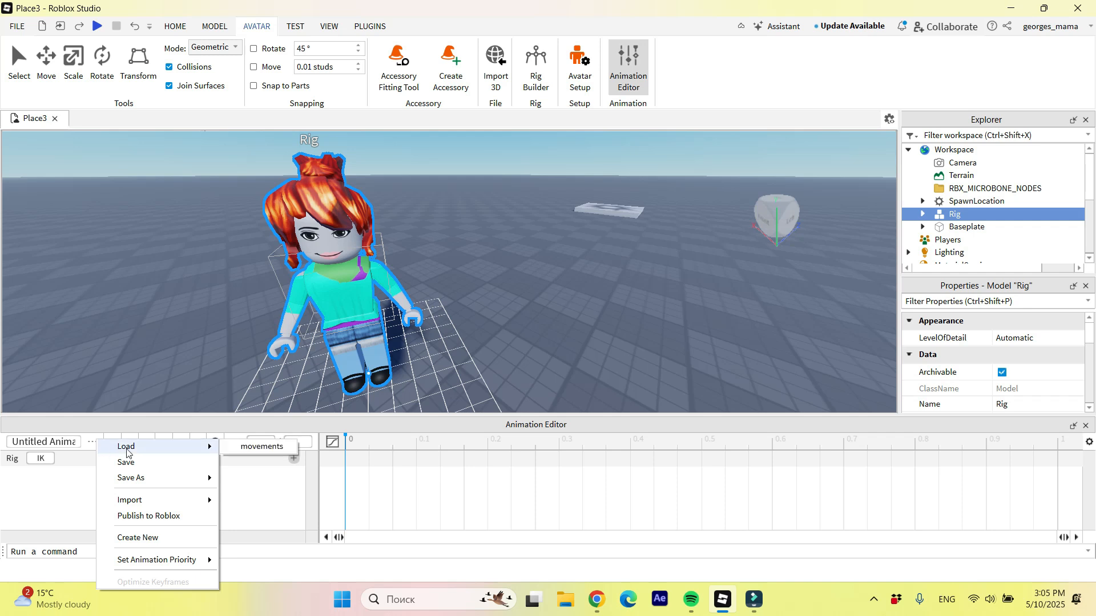
click(261, 450)
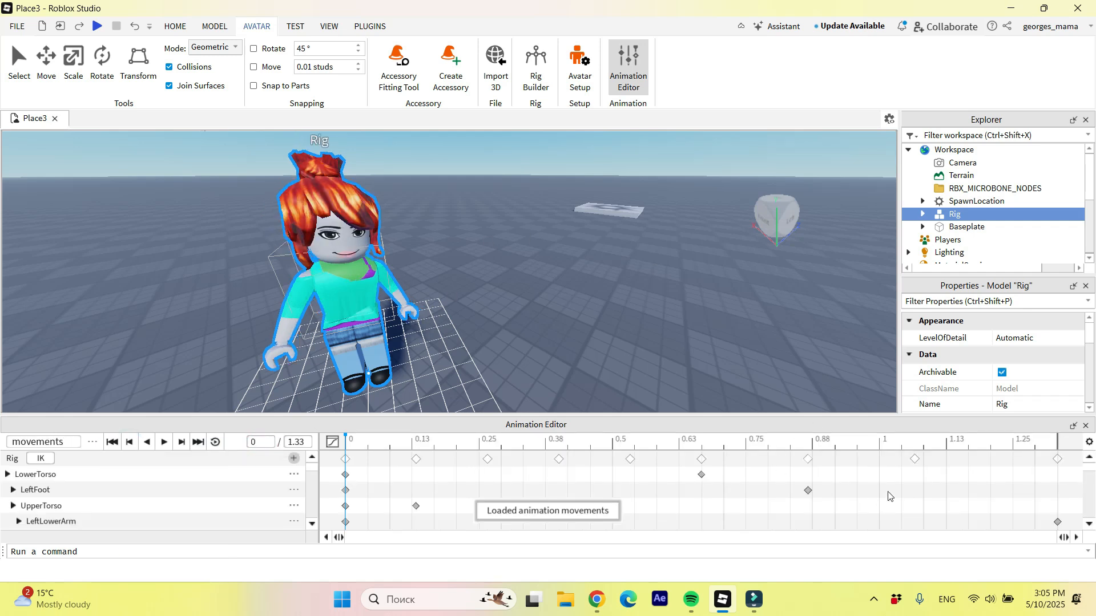
Open the Publish to Roblox configuration for the "movements" animation and close it, discarding the changes
click(93, 443)
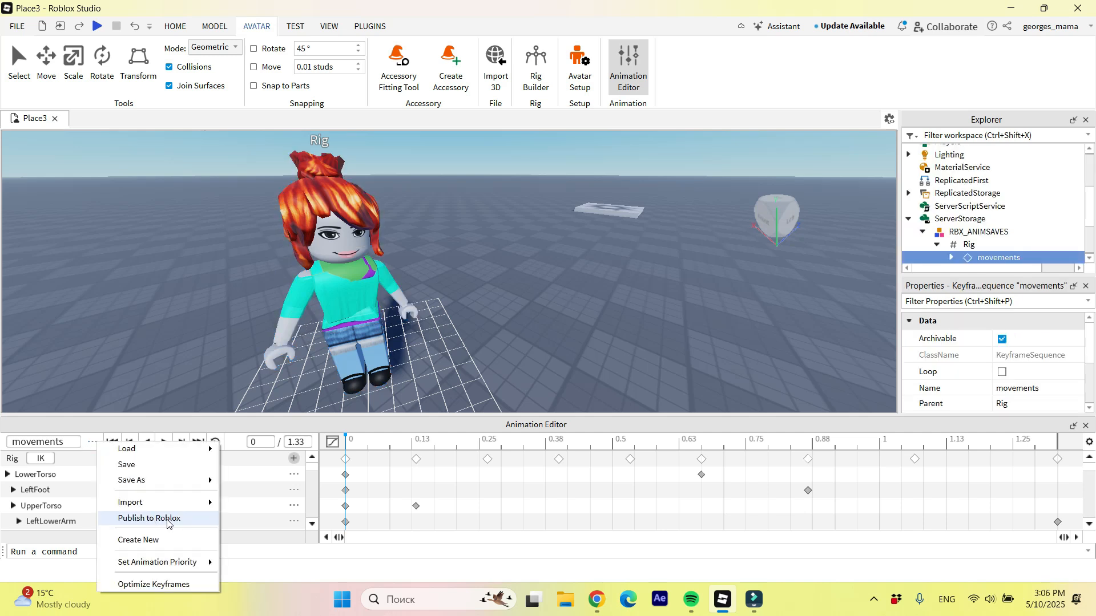
click(186, 519)
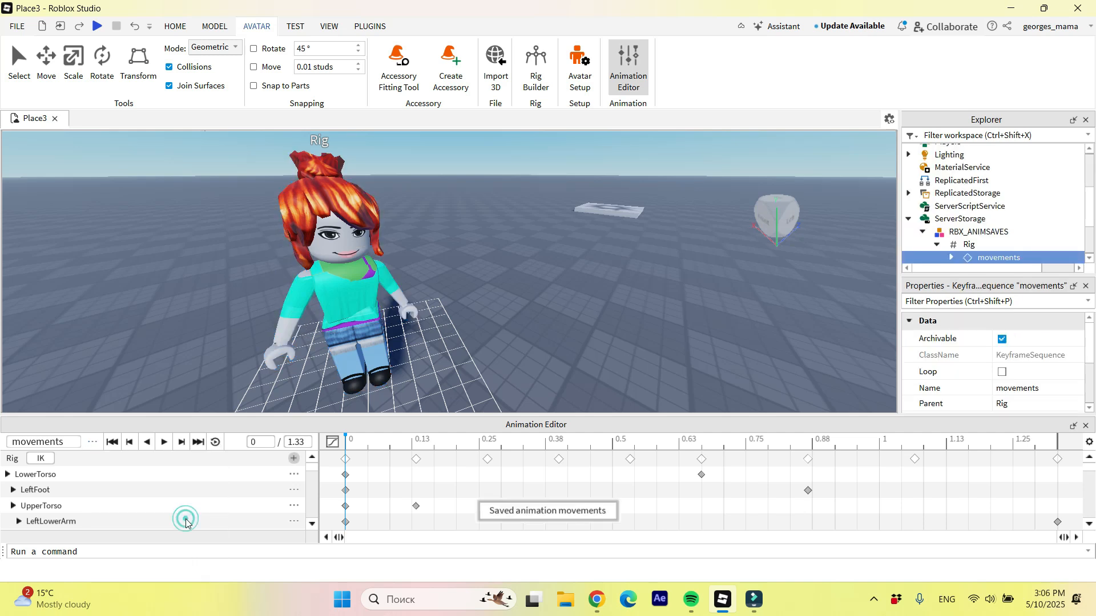
click(757, 602)
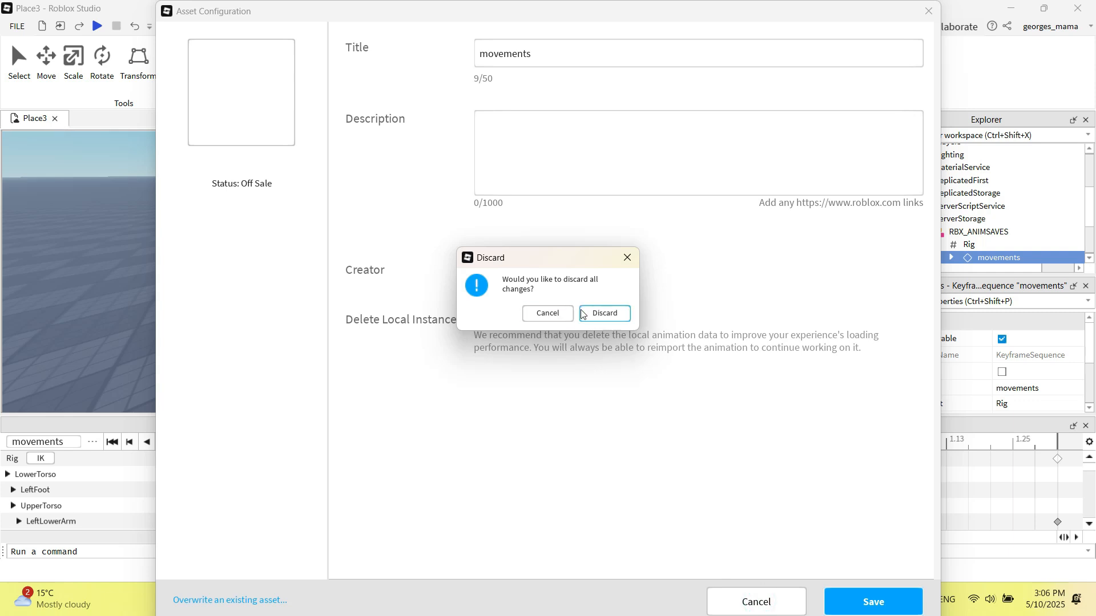
click(604, 313)
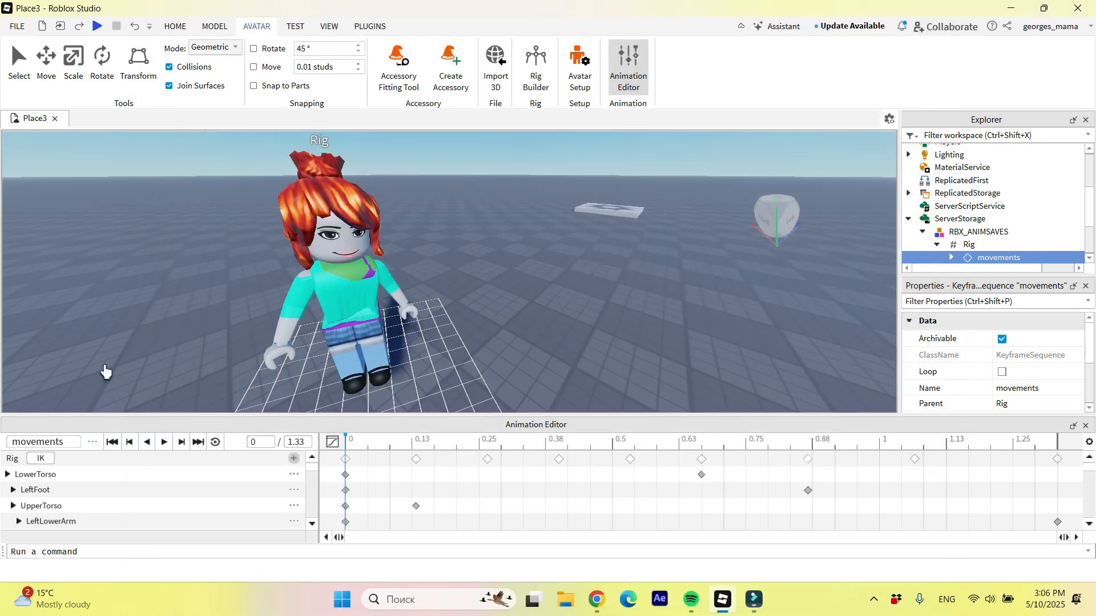
Preview the animation and delay the UpperTorso keyframe to about 0.21 seconds, LowerTorso to about 0.71 and LeftFoot to about 0.92
click(162, 443)
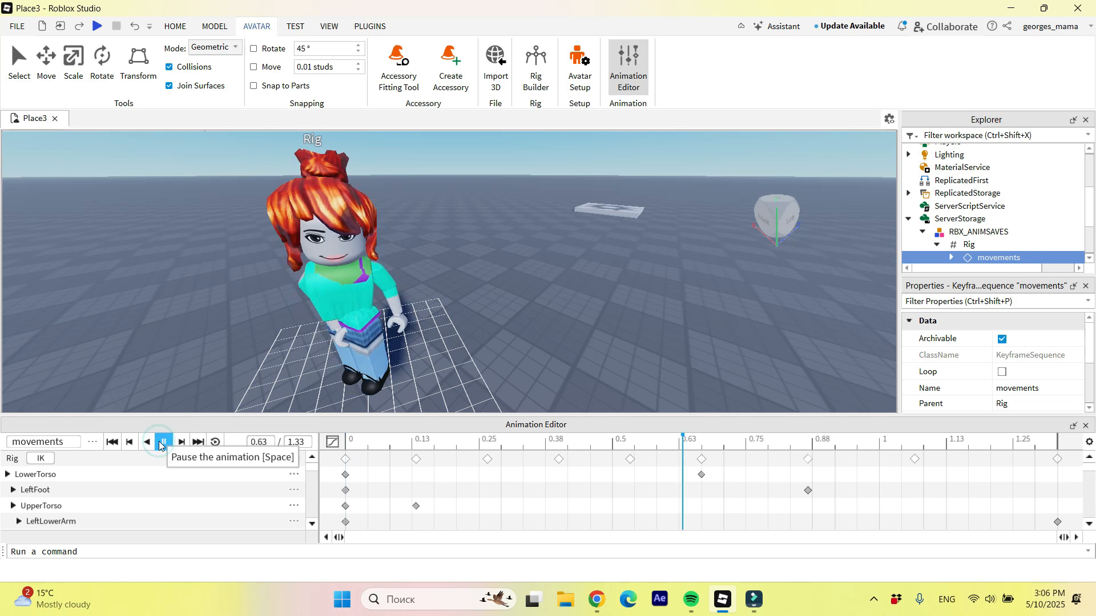
click(161, 442)
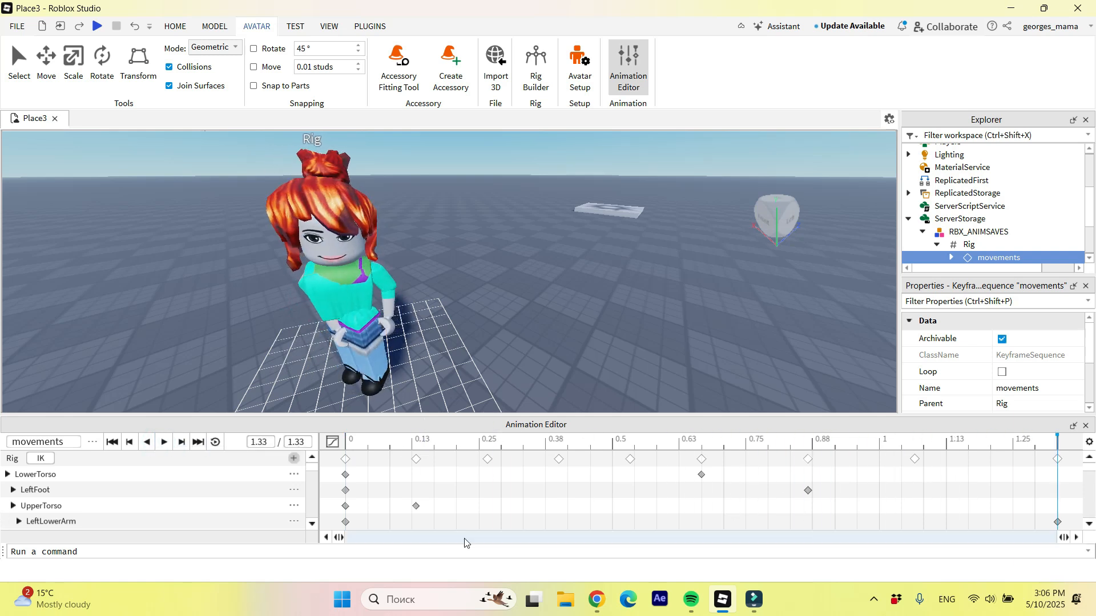
drag(416, 507, 426, 511)
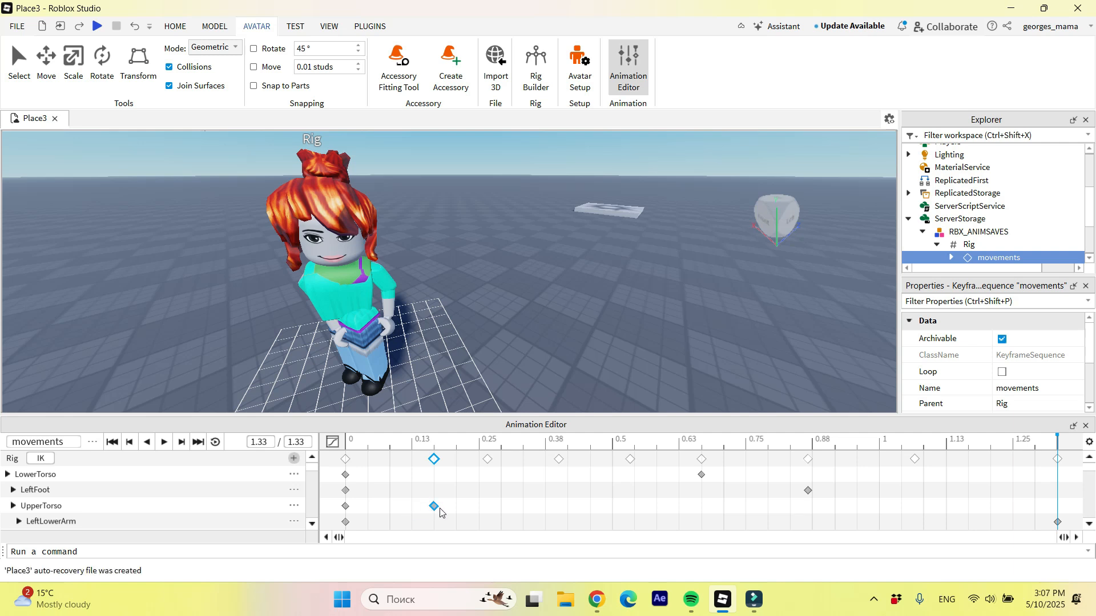
mouse_move(435, 508)
mouse_down()
mouse_move(479, 507)
mouse_move(435, 507)
mouse_move(455, 506)
mouse_up()
click(701, 475)
drag(702, 475, 723, 474)
drag(808, 492, 827, 494)
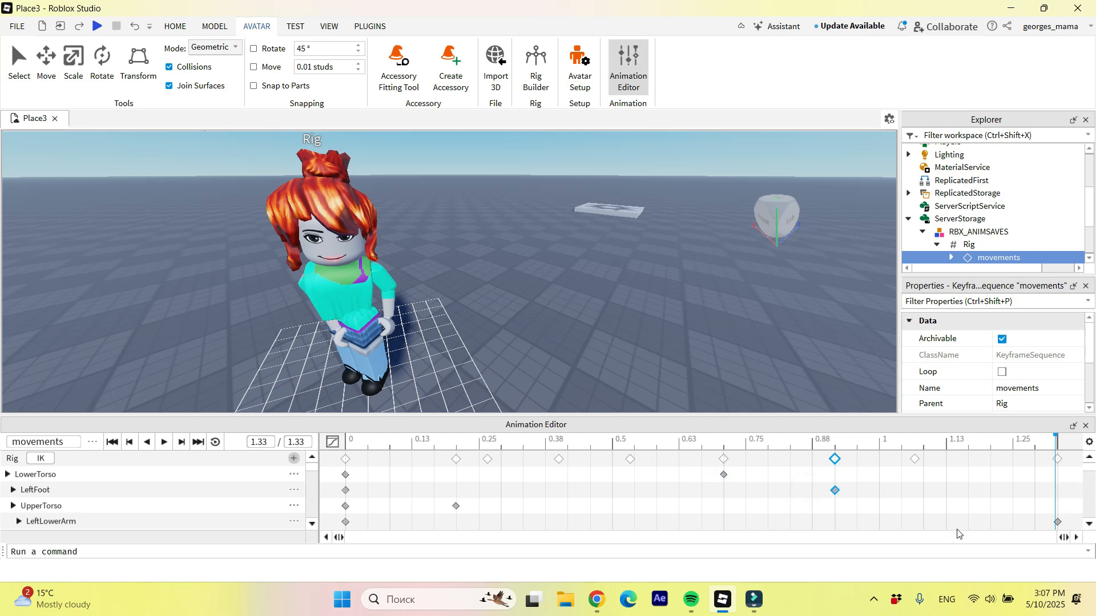
click(165, 443)
Delay the UpperTorso keyframe to about 0.33 seconds and the LeftFoot keyframe to 1 second, previewing the animation after each change
drag(456, 507, 523, 507)
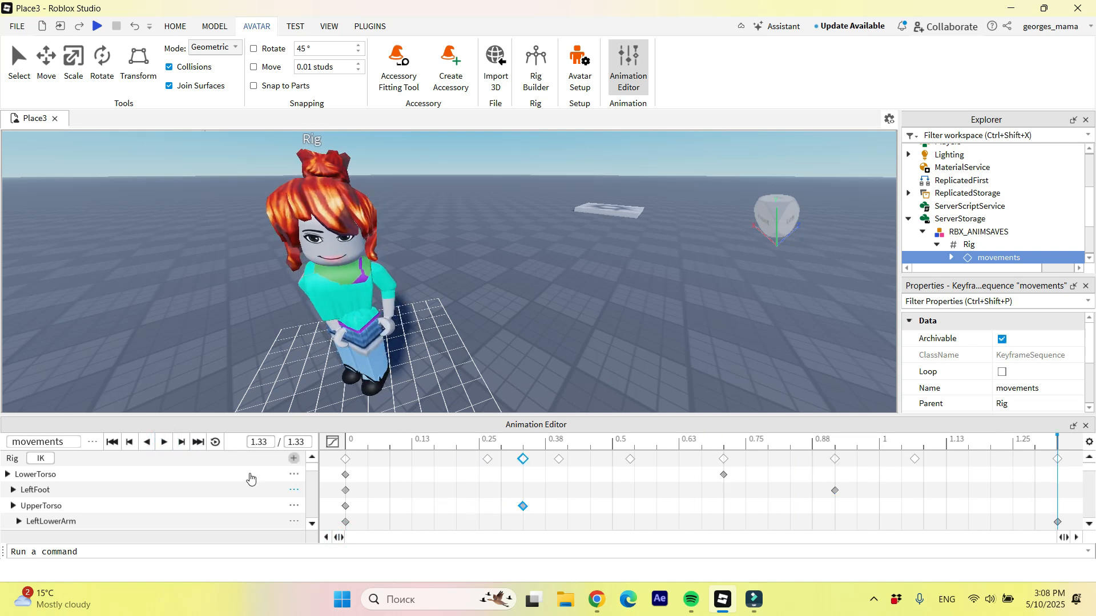
click(164, 443)
drag(835, 492, 879, 491)
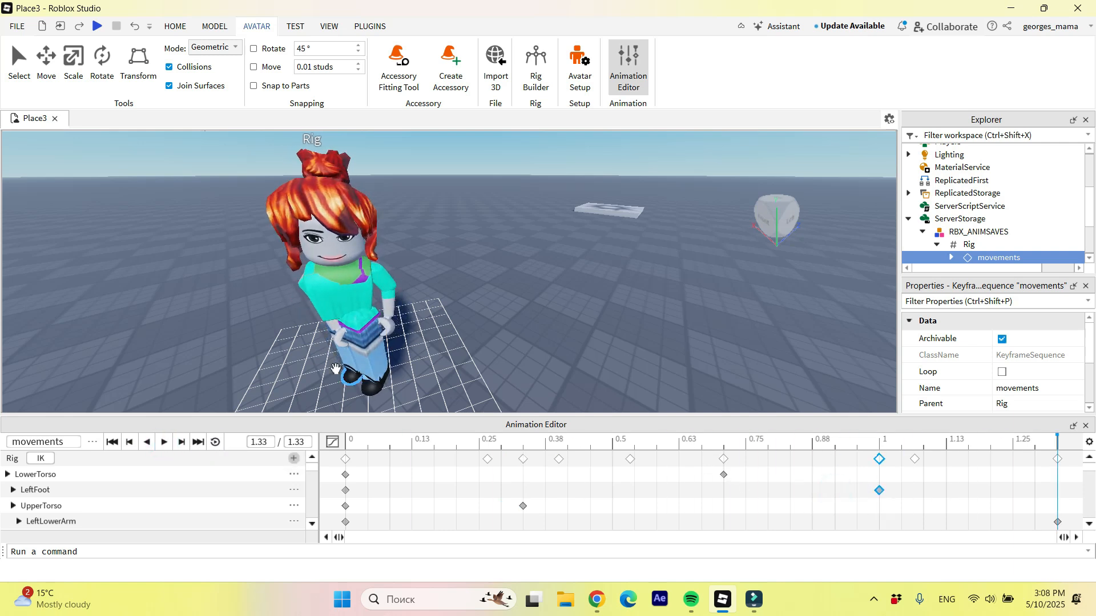
click(163, 443)
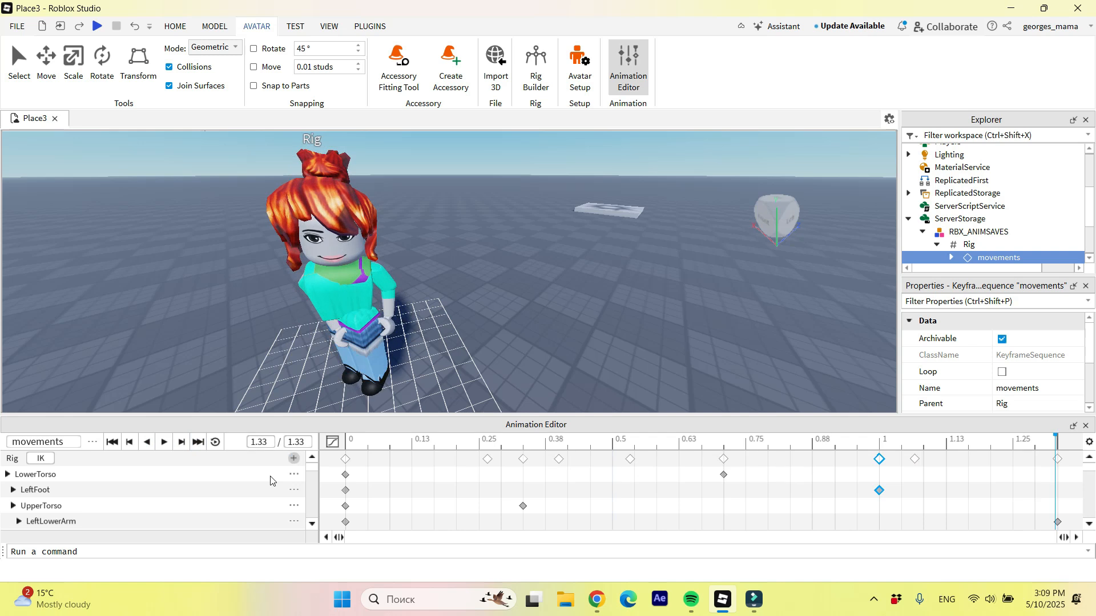